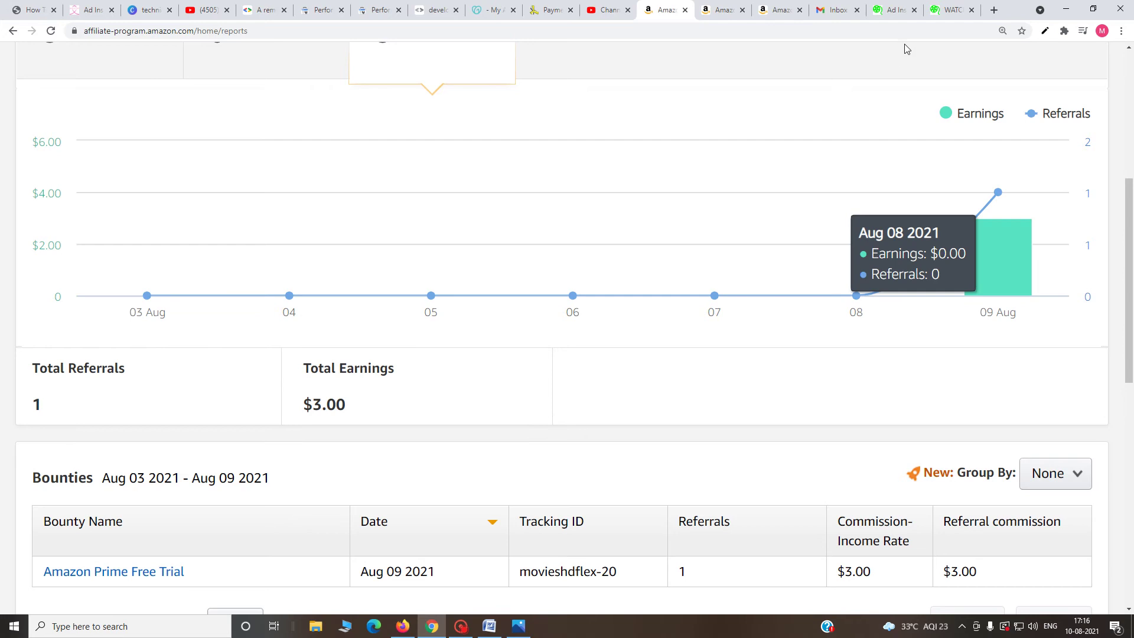
Switch to the WATCH Drishyam 2 (2021) post, dismiss the pop-up ad, and examine the Amazon Prime, related-product and Audible ads.
{"action": "left_click", "coordinate": [951, 10]}
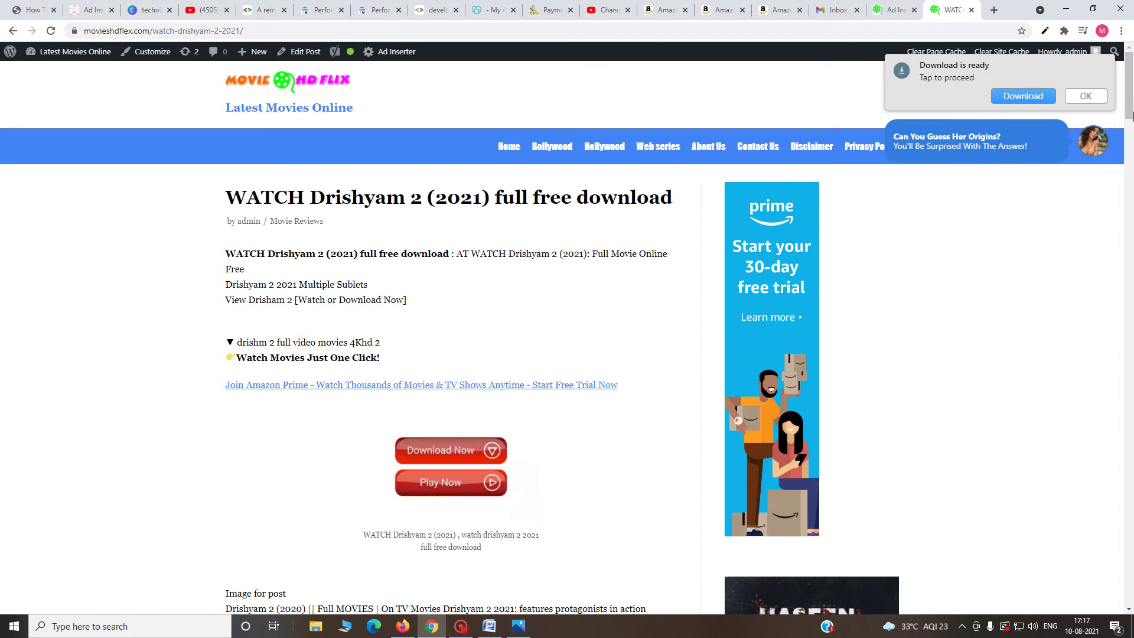
{"action": "left_click", "coordinate": [1108, 68]}
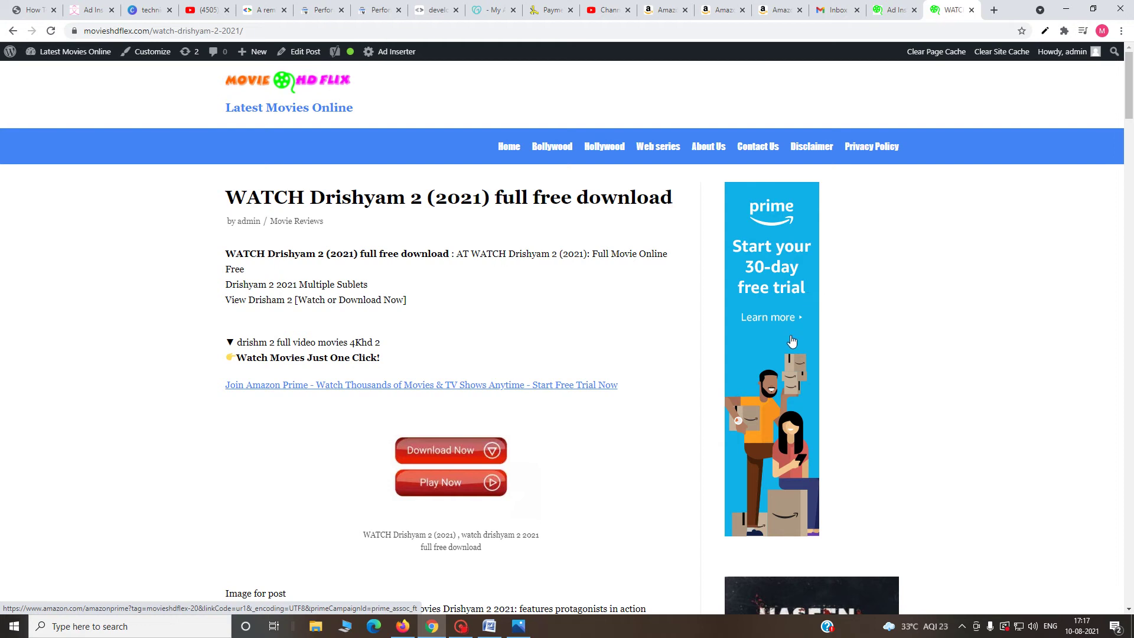
{"action": "scroll", "coordinate": [561, 383], "scroll_direction": "down", "scroll_amount": 4}
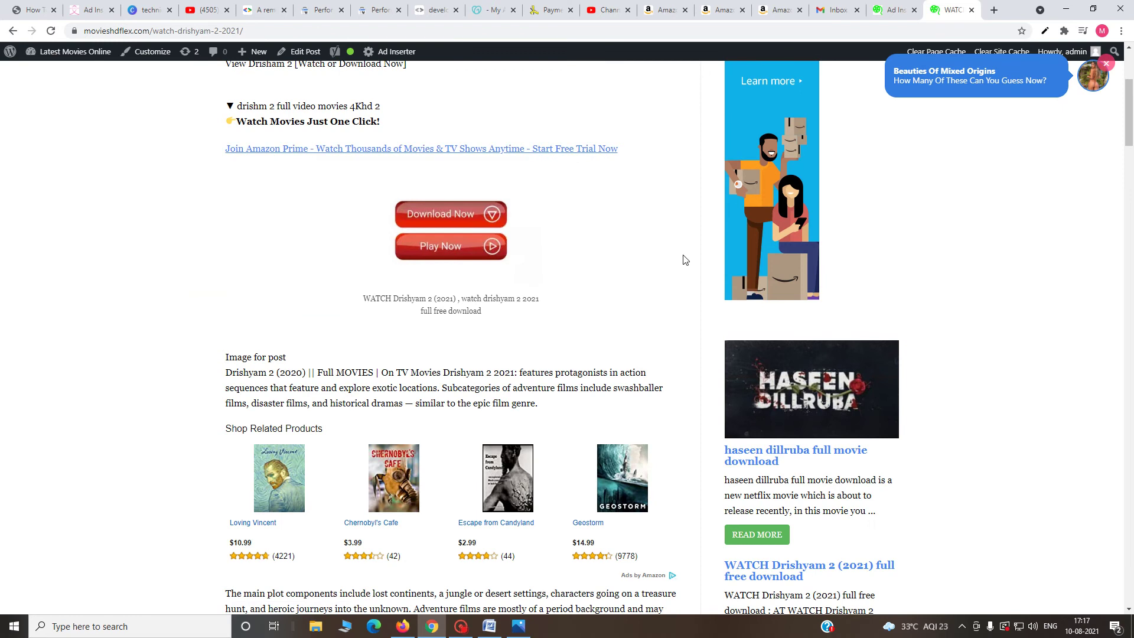
{"action": "scroll", "coordinate": [582, 346], "scroll_direction": "down", "scroll_amount": 2}
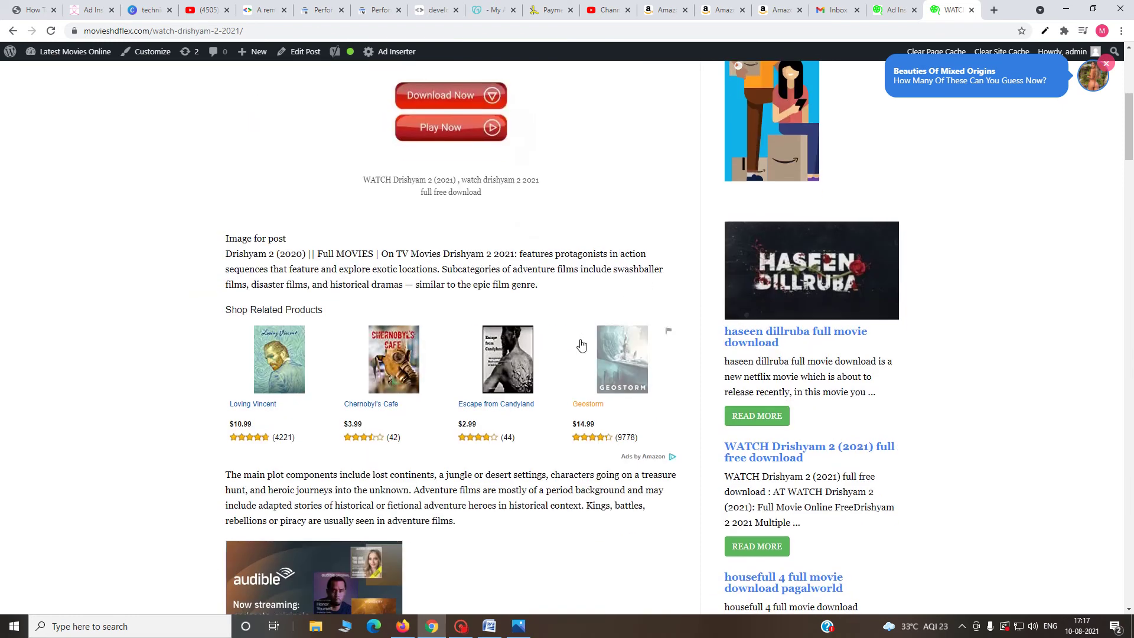
{"action": "scroll", "coordinate": [579, 343], "scroll_direction": "down", "scroll_amount": 5}
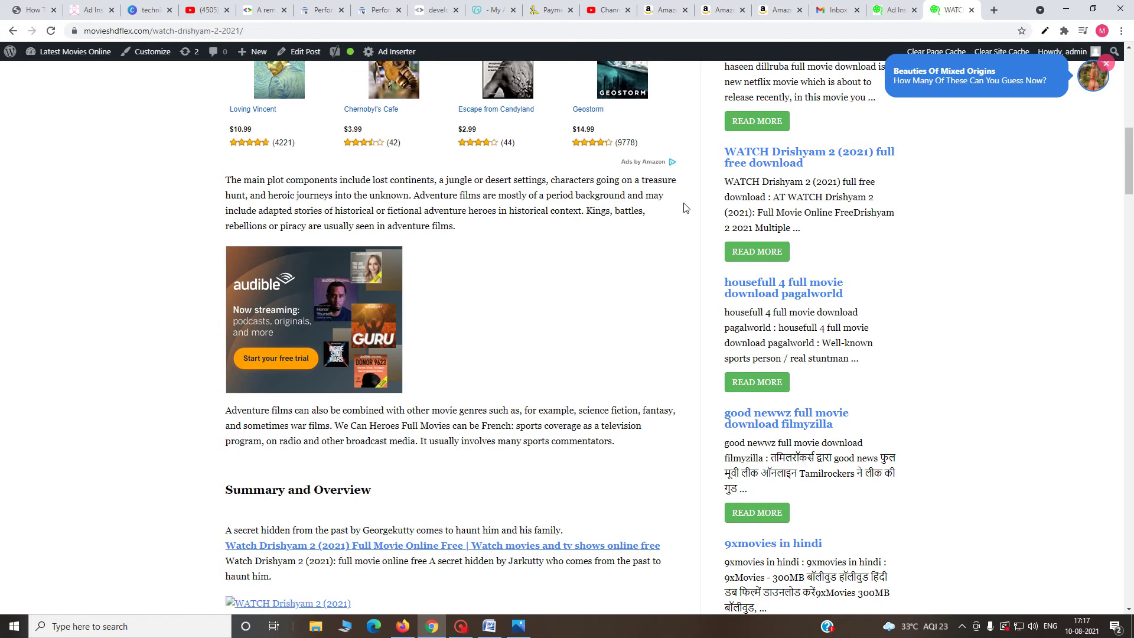
Return to the Amazon Associates earnings report and examine the Bounties chart, totals and Amazon Prime Free Trial entry for the last 7 days.
{"action": "left_click", "coordinate": [719, 11]}
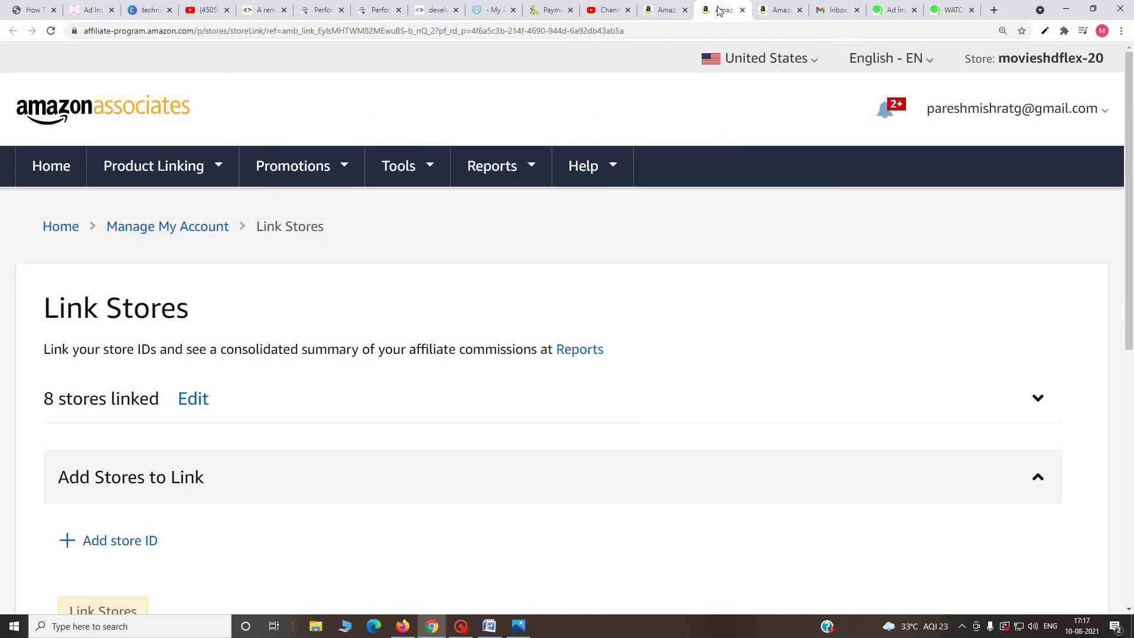
{"action": "left_click", "coordinate": [663, 6]}
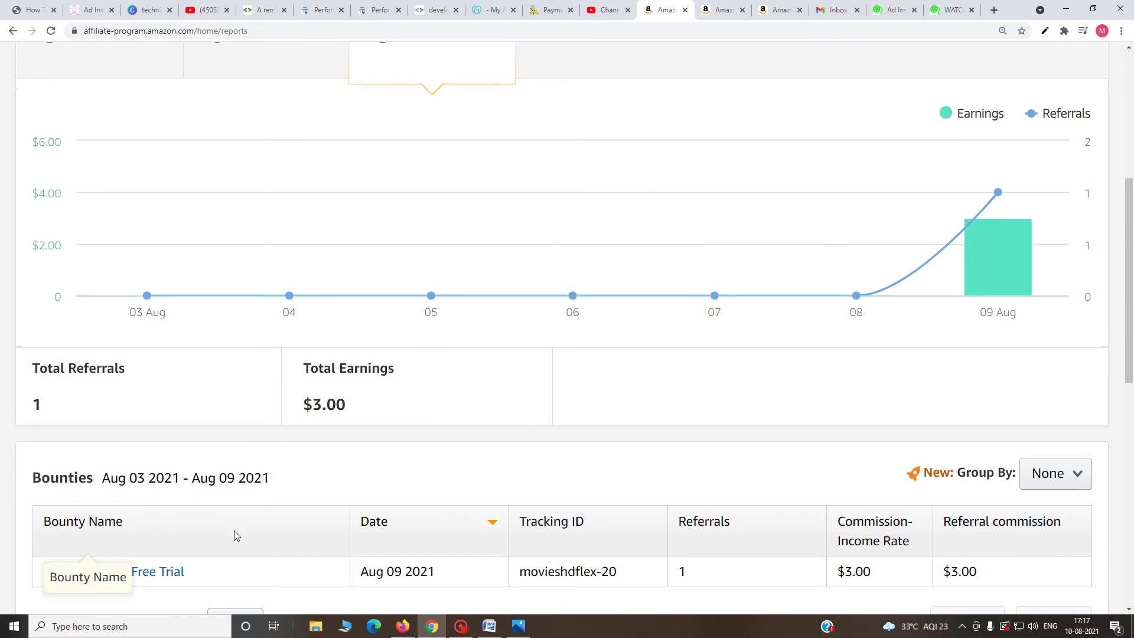
{"action": "scroll", "coordinate": [218, 534], "scroll_direction": "down", "scroll_amount": 2}
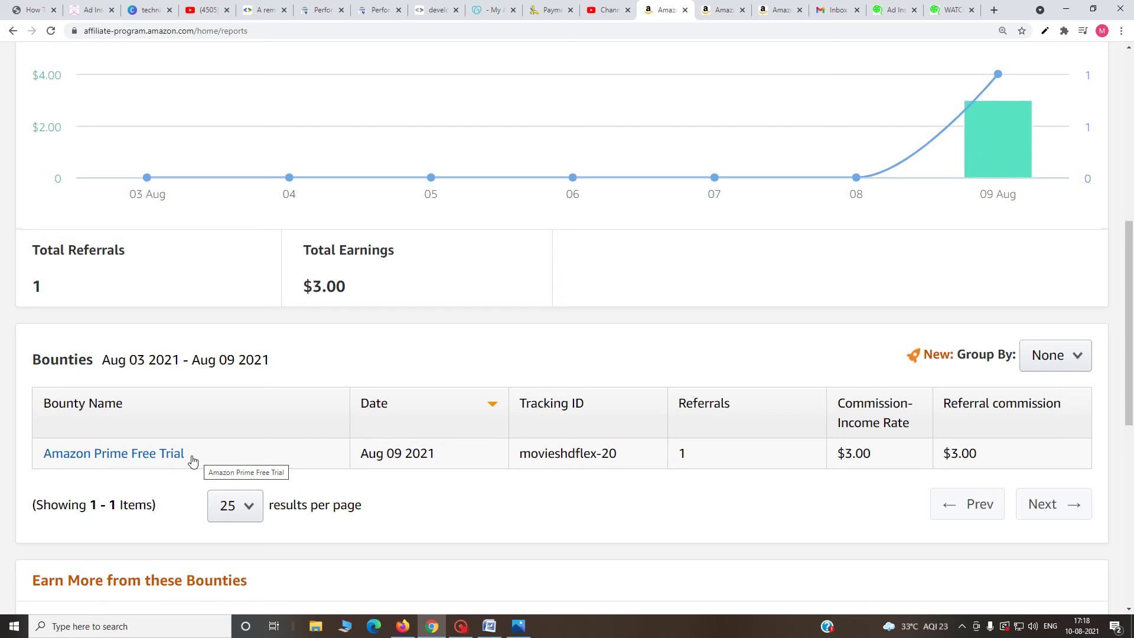
{"action": "scroll", "coordinate": [349, 449], "scroll_direction": "up", "scroll_amount": 1}
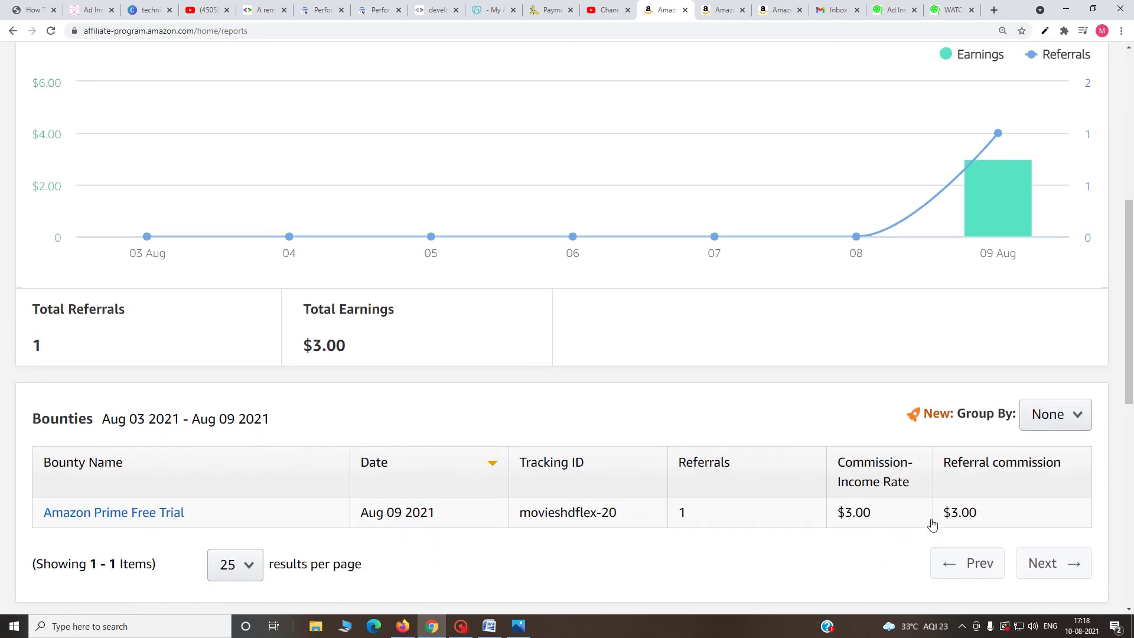
{"action": "scroll", "coordinate": [892, 522], "scroll_direction": "up", "scroll_amount": 5}
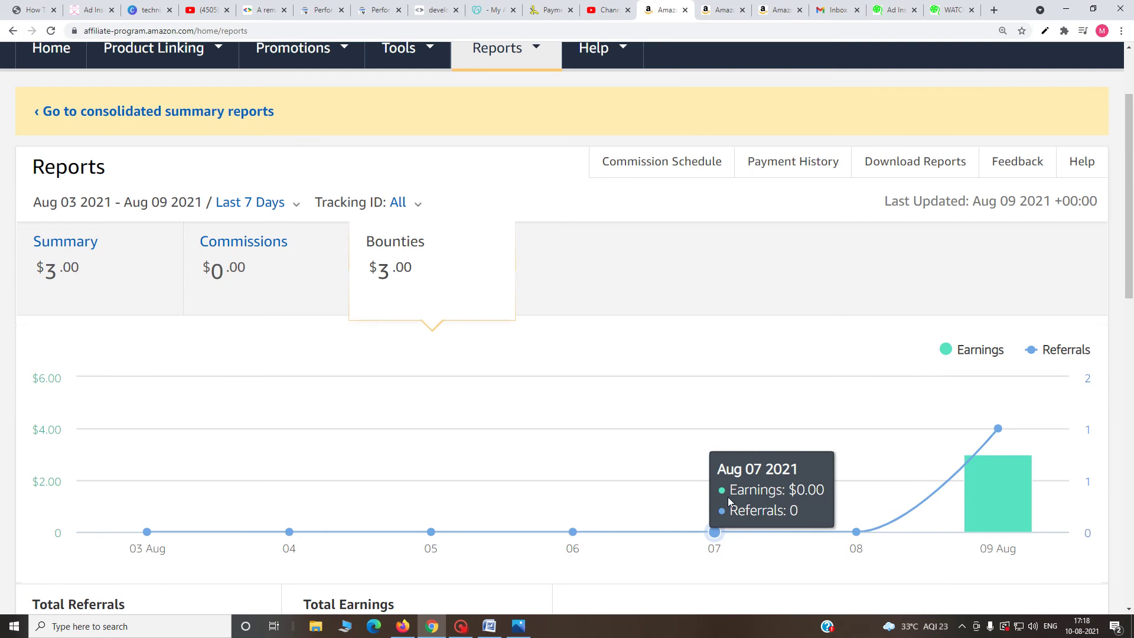
{"action": "scroll", "coordinate": [547, 444], "scroll_direction": "down", "scroll_amount": 3}
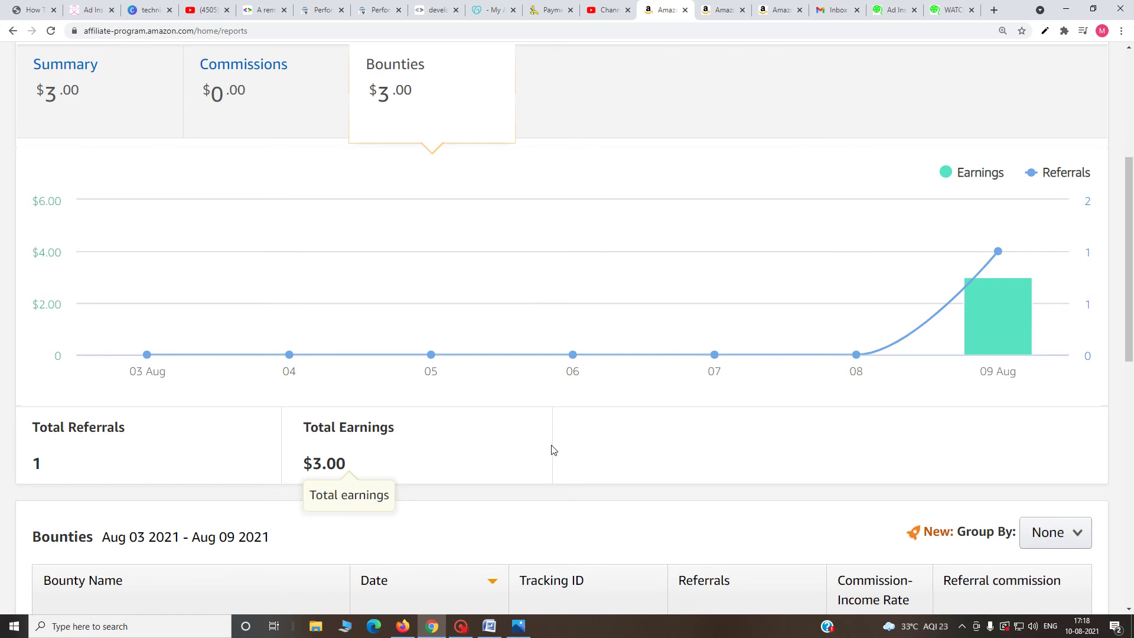
{"action": "scroll", "coordinate": [934, 474], "scroll_direction": "up", "scroll_amount": 3}
{"action": "scroll", "coordinate": [978, 533], "scroll_direction": "down", "scroll_amount": 2}
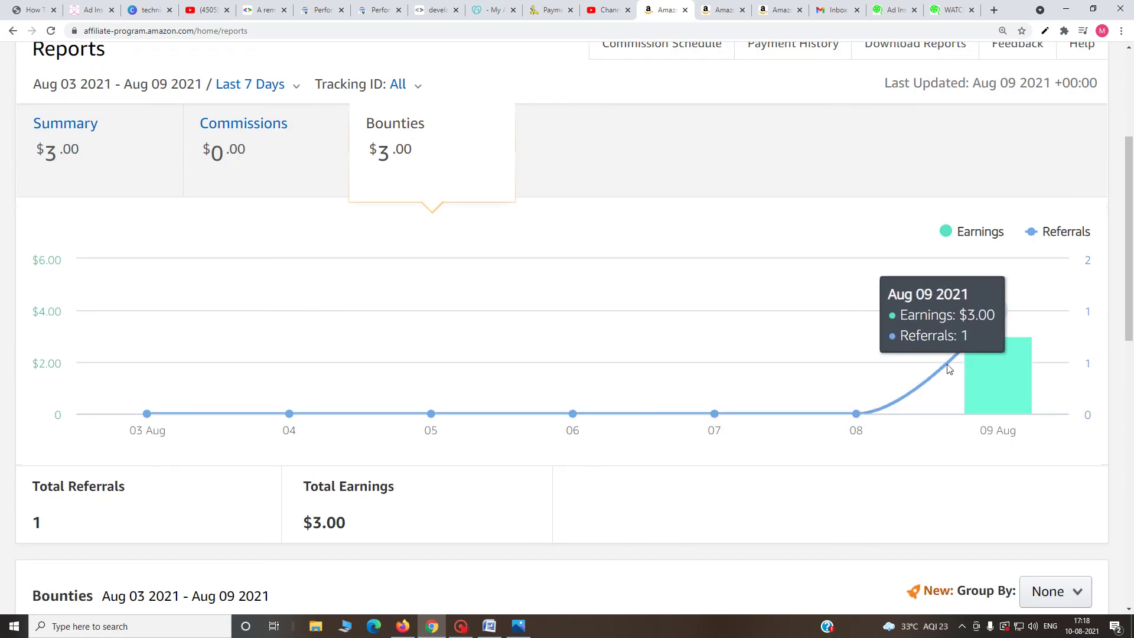
{"action": "scroll", "coordinate": [987, 384], "scroll_direction": "down", "scroll_amount": 3}
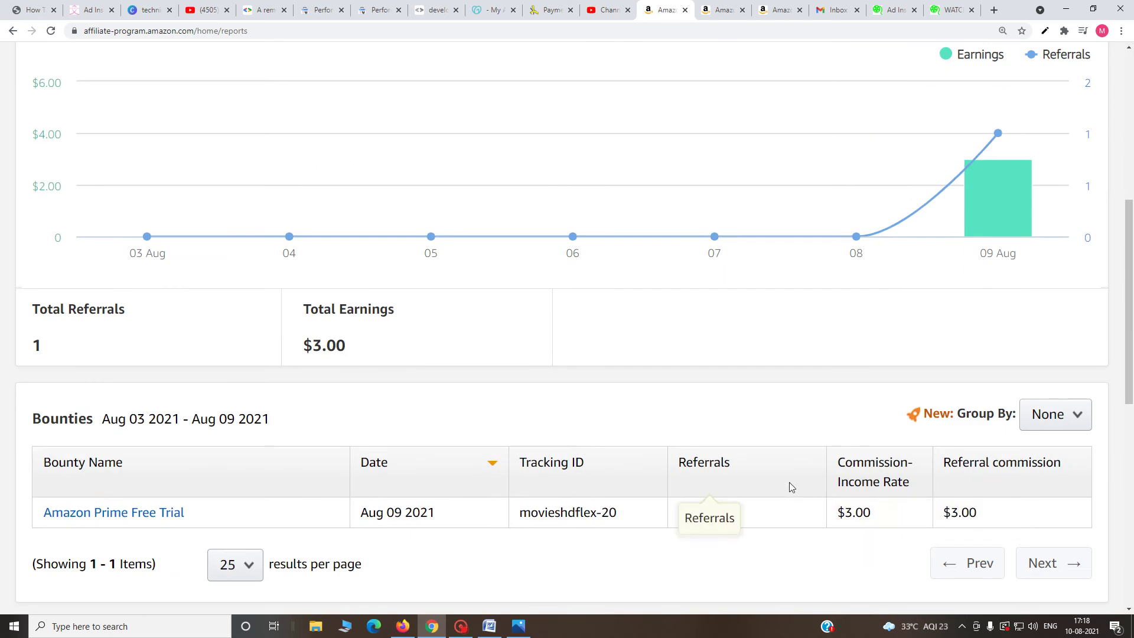
{"action": "scroll", "coordinate": [790, 483], "scroll_direction": "down", "scroll_amount": 1}
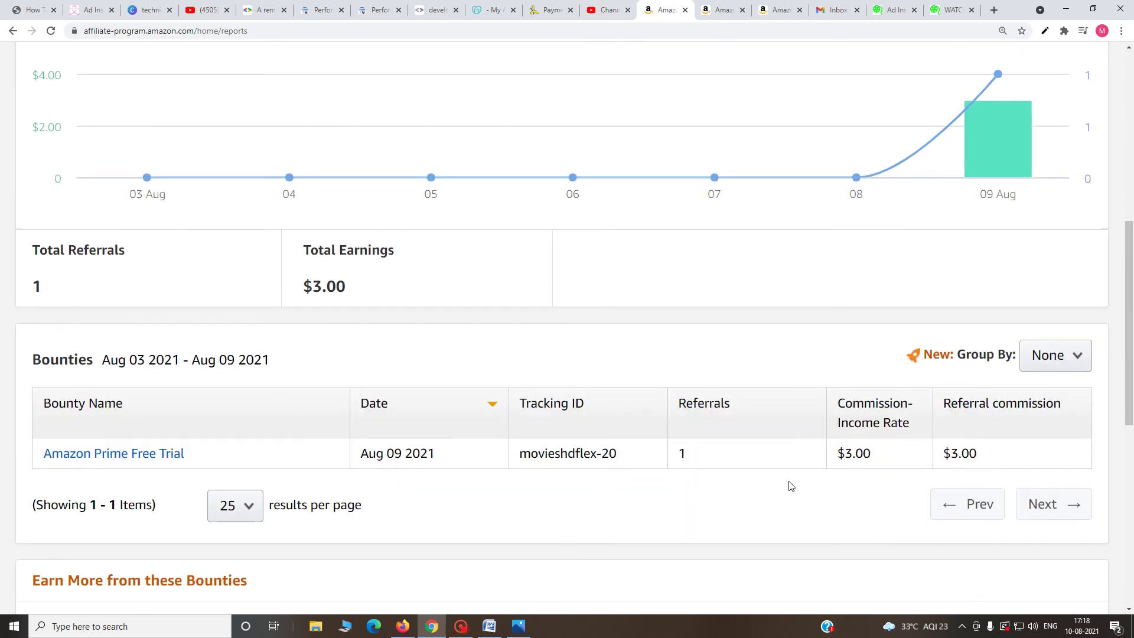
{"action": "scroll", "coordinate": [749, 501], "scroll_direction": "up", "scroll_amount": 2}
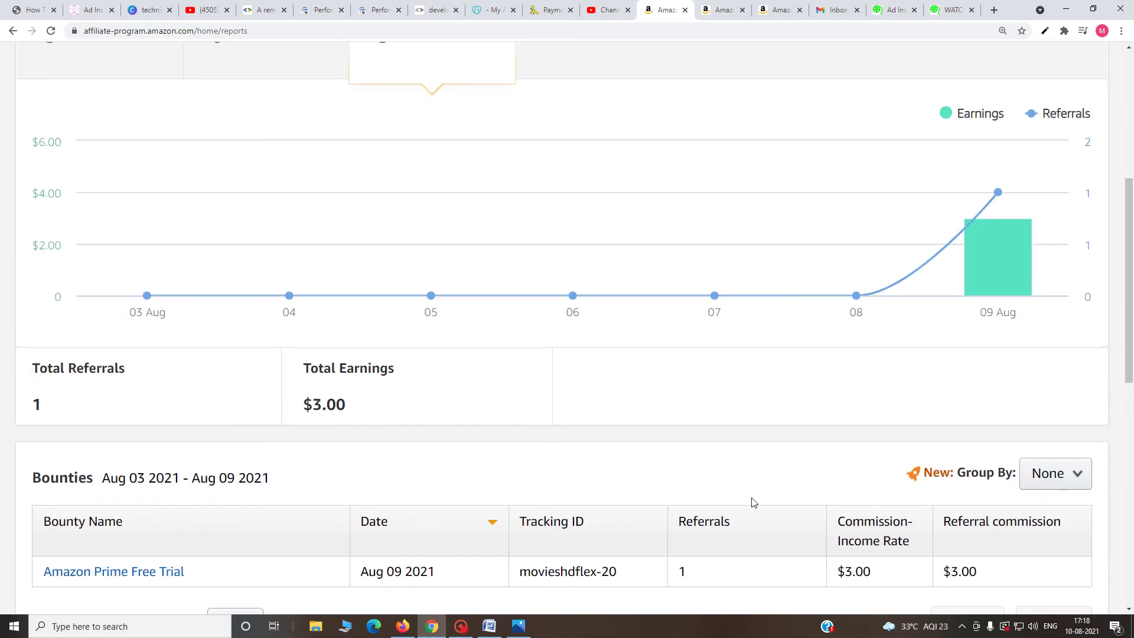
{"action": "scroll", "coordinate": [753, 502], "scroll_direction": "up", "scroll_amount": 6}
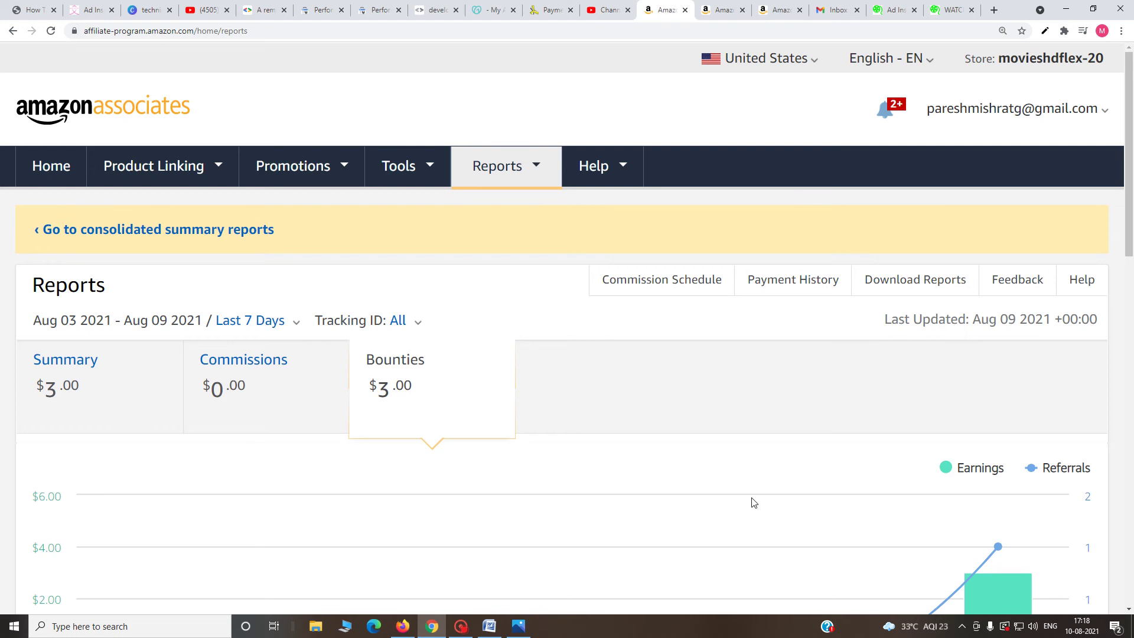
{"action": "scroll", "coordinate": [754, 503], "scroll_direction": "down", "scroll_amount": 1}
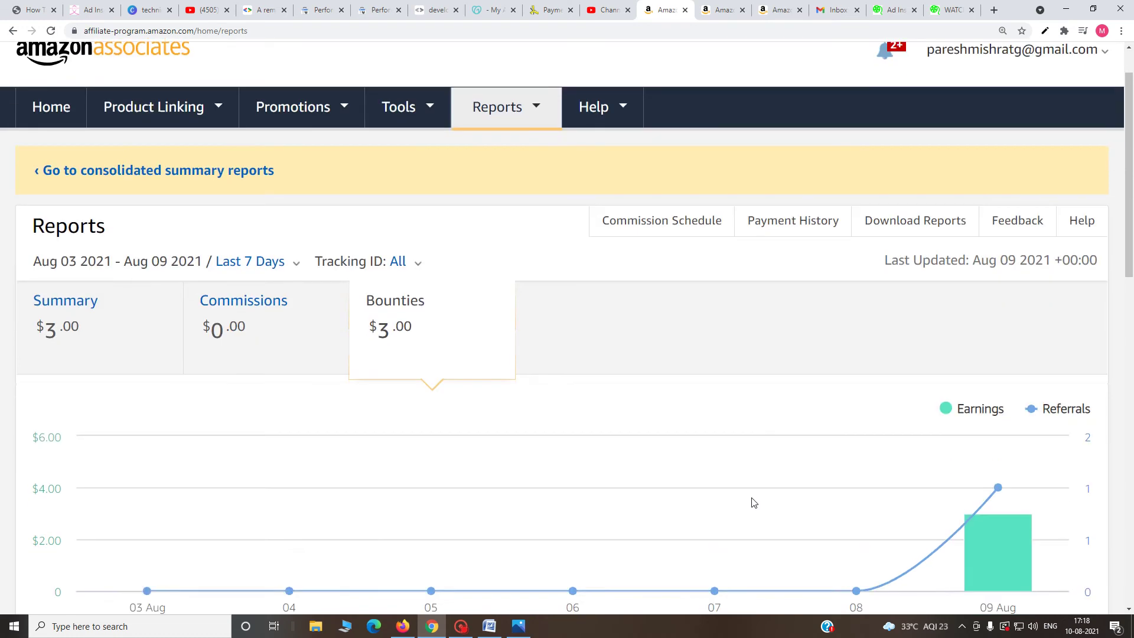
{"action": "scroll", "coordinate": [754, 503], "scroll_direction": "up", "scroll_amount": 1}
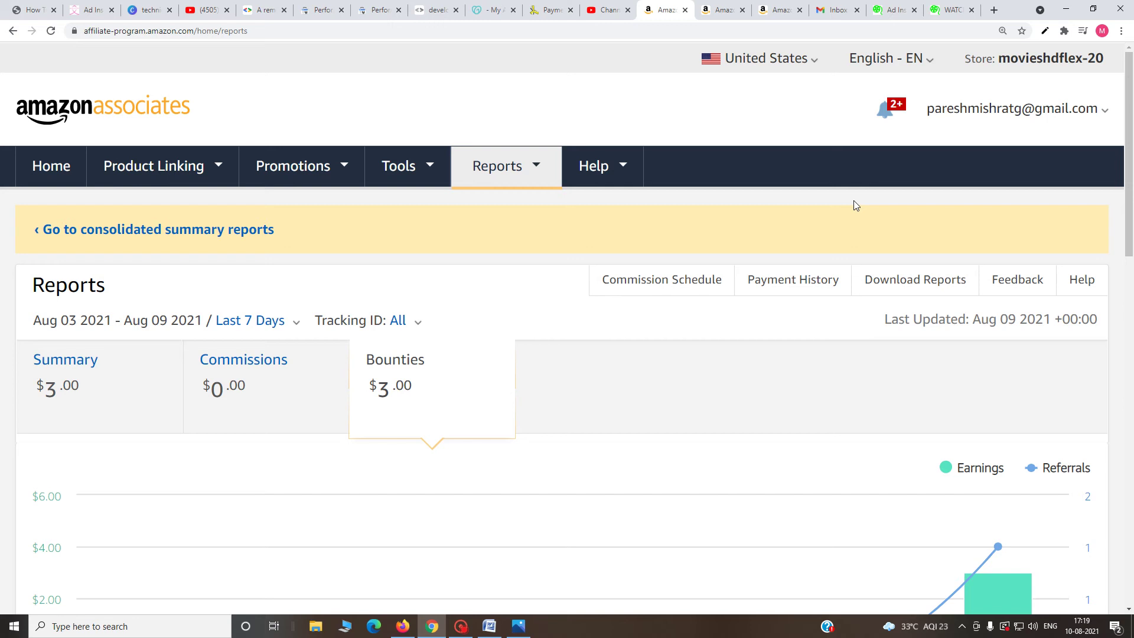
Switch back to the Drishyam 2 post, examine the Amazon ad placements throughout its content and sidebar, and dismiss the floating ad.
{"action": "left_click", "coordinate": [951, 10]}
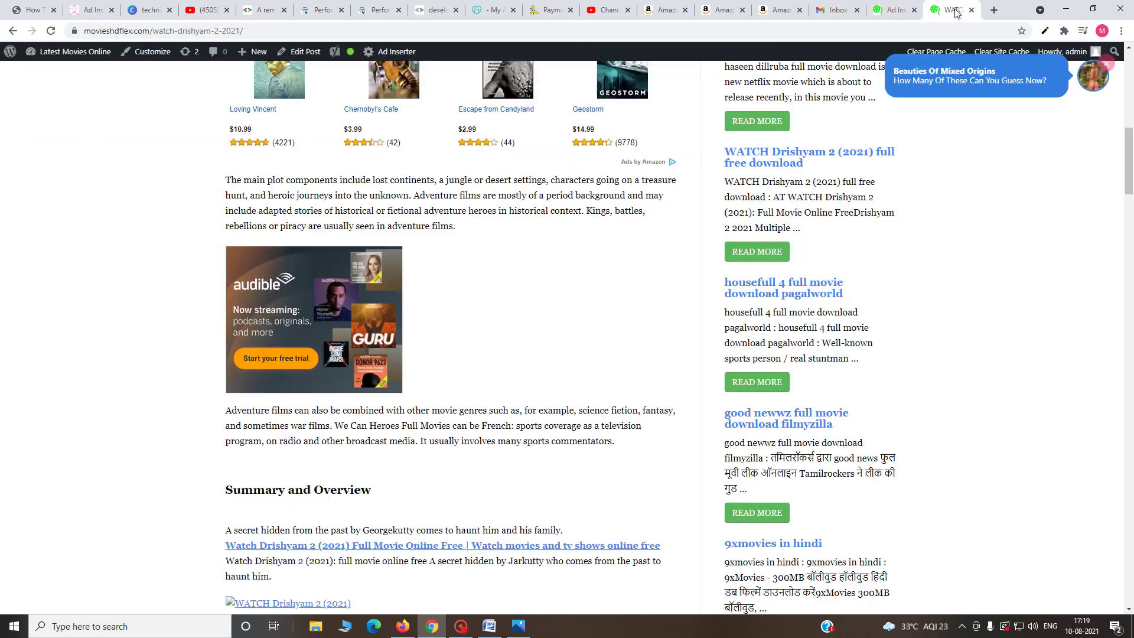
{"action": "scroll", "coordinate": [461, 406], "scroll_direction": "up", "scroll_amount": 10}
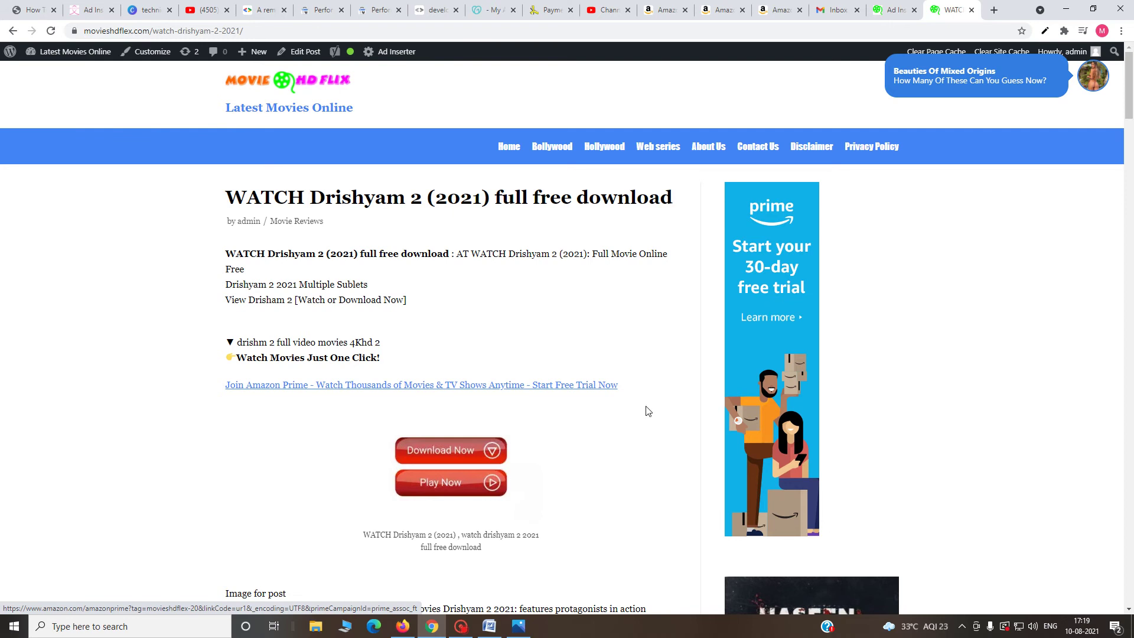
{"action": "scroll", "coordinate": [645, 436], "scroll_direction": "down", "scroll_amount": 20}
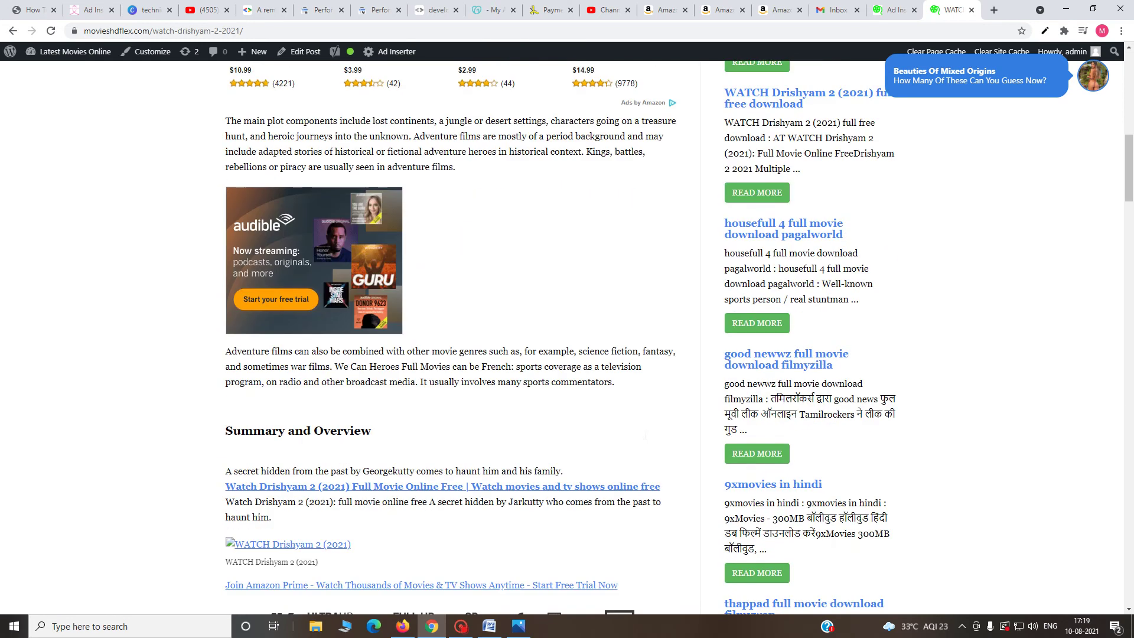
{"action": "scroll", "coordinate": [645, 436], "scroll_direction": "down", "scroll_amount": 10}
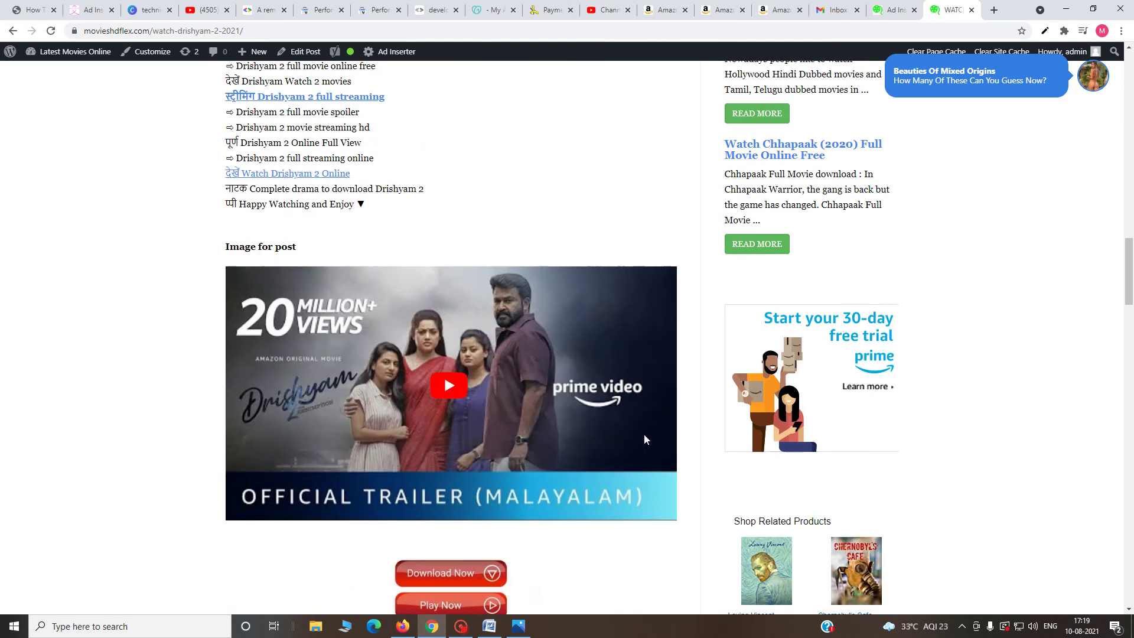
{"action": "scroll", "coordinate": [645, 440], "scroll_direction": "down", "scroll_amount": 10}
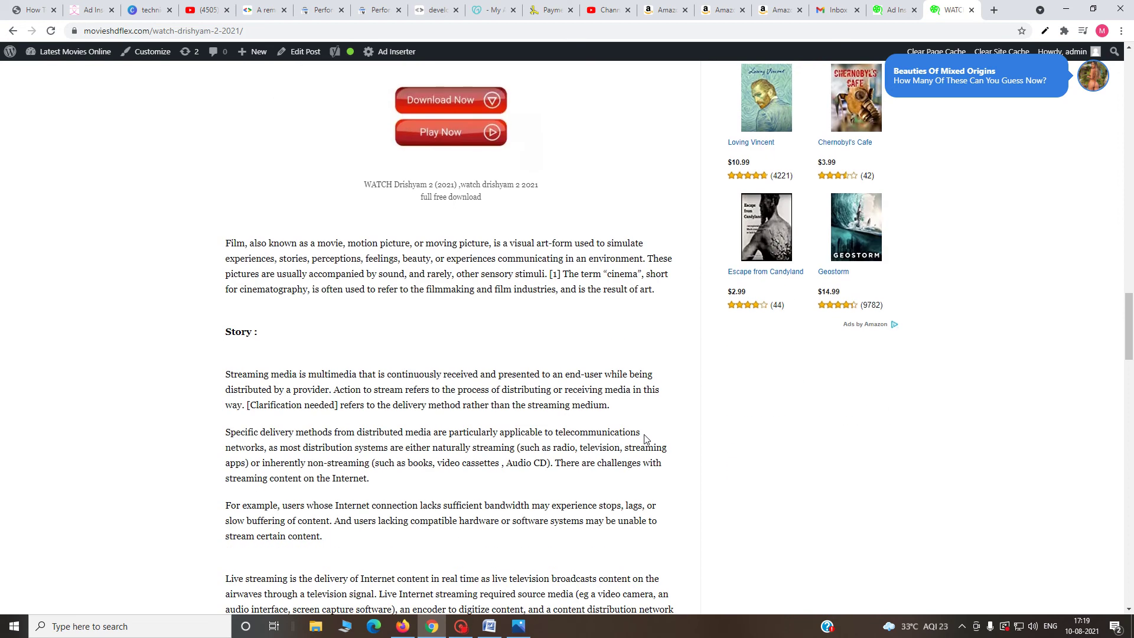
{"action": "scroll", "coordinate": [645, 439], "scroll_direction": "down", "scroll_amount": 5}
{"action": "scroll", "coordinate": [646, 439], "scroll_direction": "up", "scroll_amount": 13}
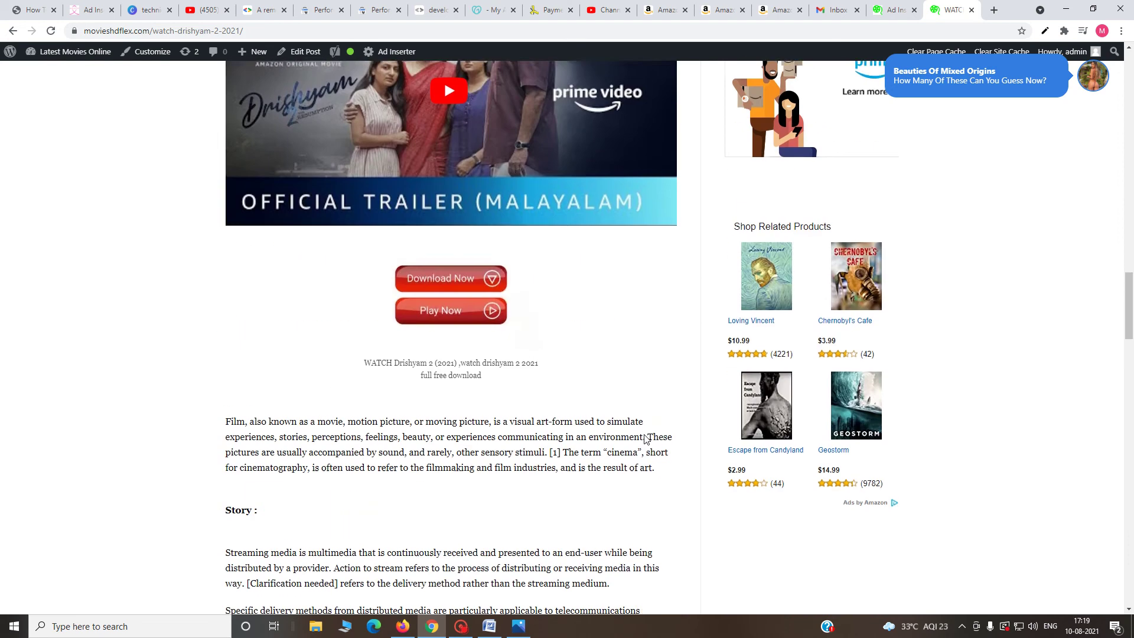
{"action": "scroll", "coordinate": [646, 440], "scroll_direction": "up", "scroll_amount": 15}
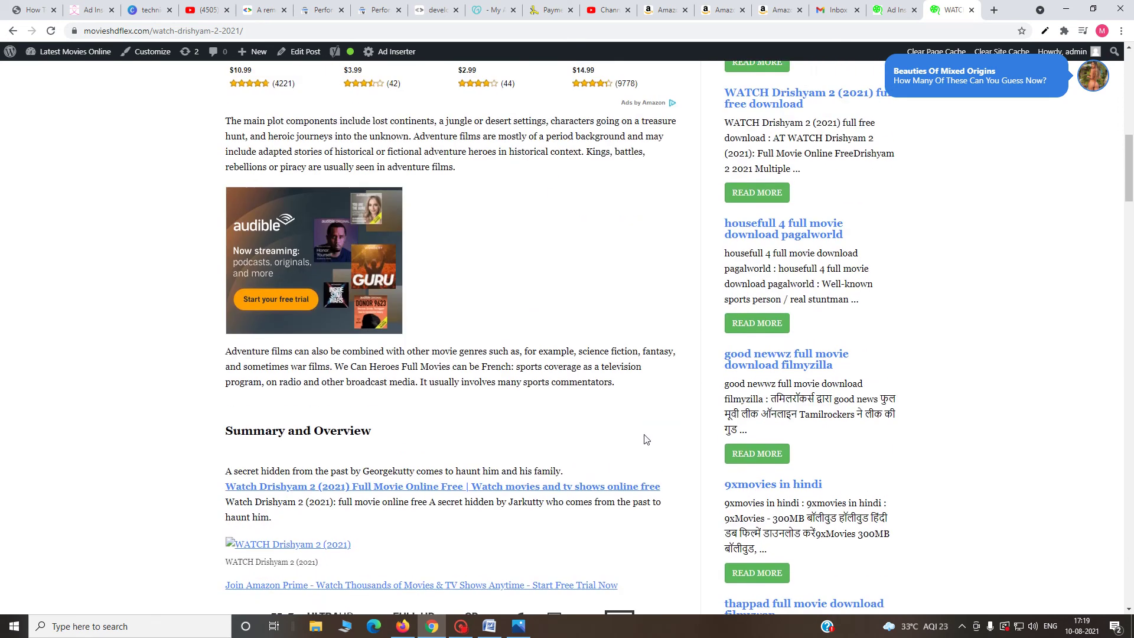
{"action": "scroll", "coordinate": [646, 439], "scroll_direction": "up", "scroll_amount": 7}
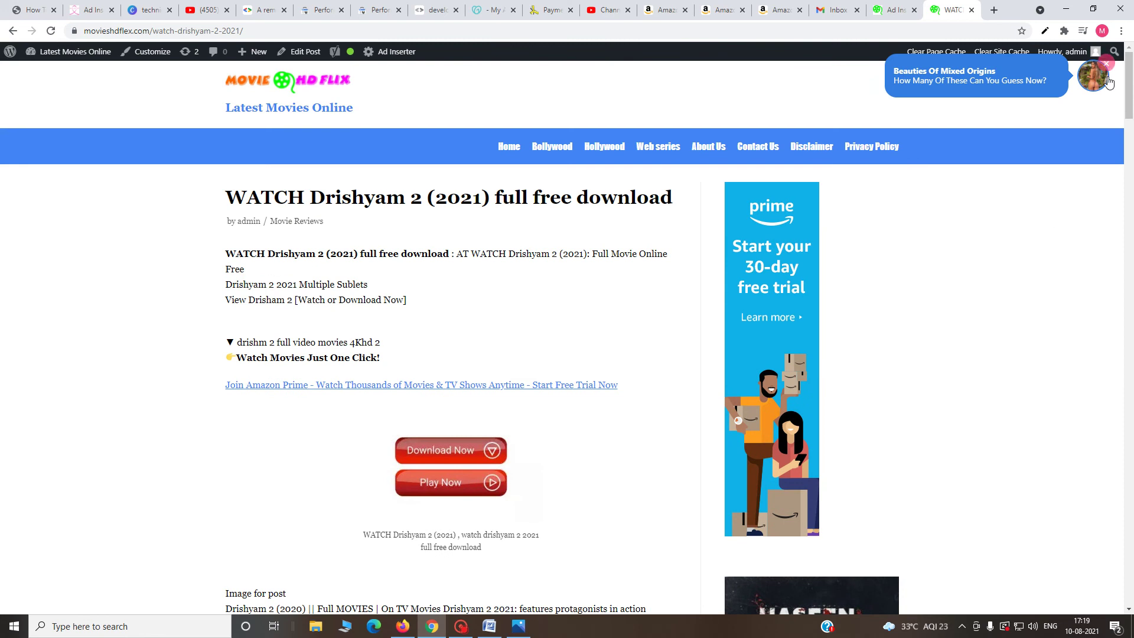
{"action": "left_click", "coordinate": [1108, 65]}
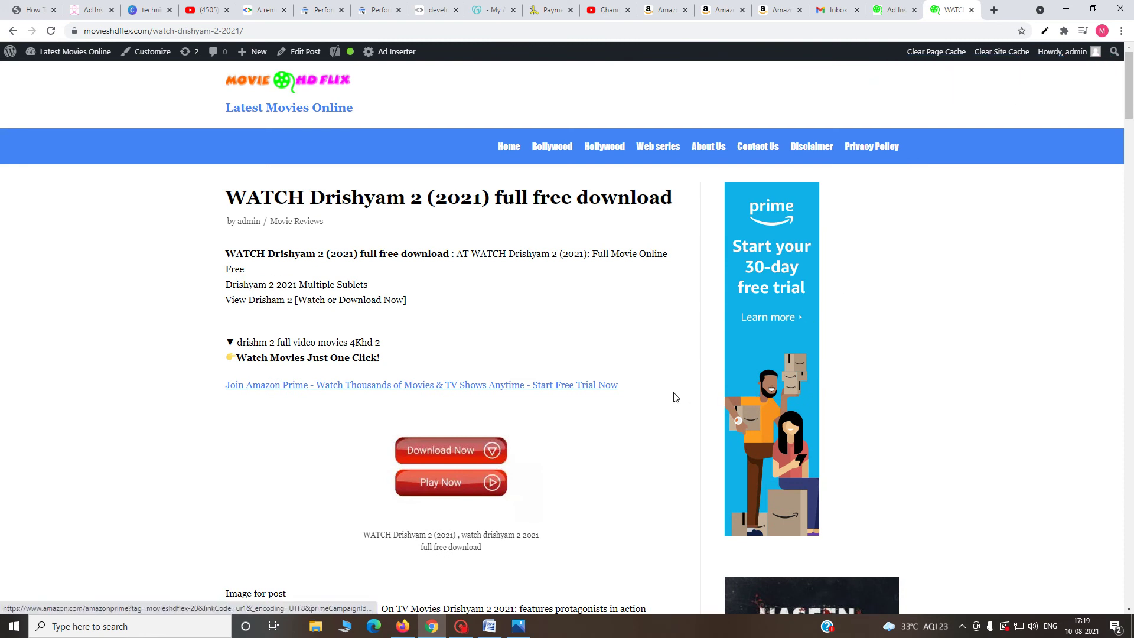
{"action": "scroll", "coordinate": [674, 395], "scroll_direction": "down", "scroll_amount": 4}
{"action": "scroll", "coordinate": [674, 396], "scroll_direction": "up", "scroll_amount": 4}
Go back to the Amazon Associates earnings report and review the Bounties chart, total earnings and bounty table again.
{"action": "left_click", "coordinate": [721, 14]}
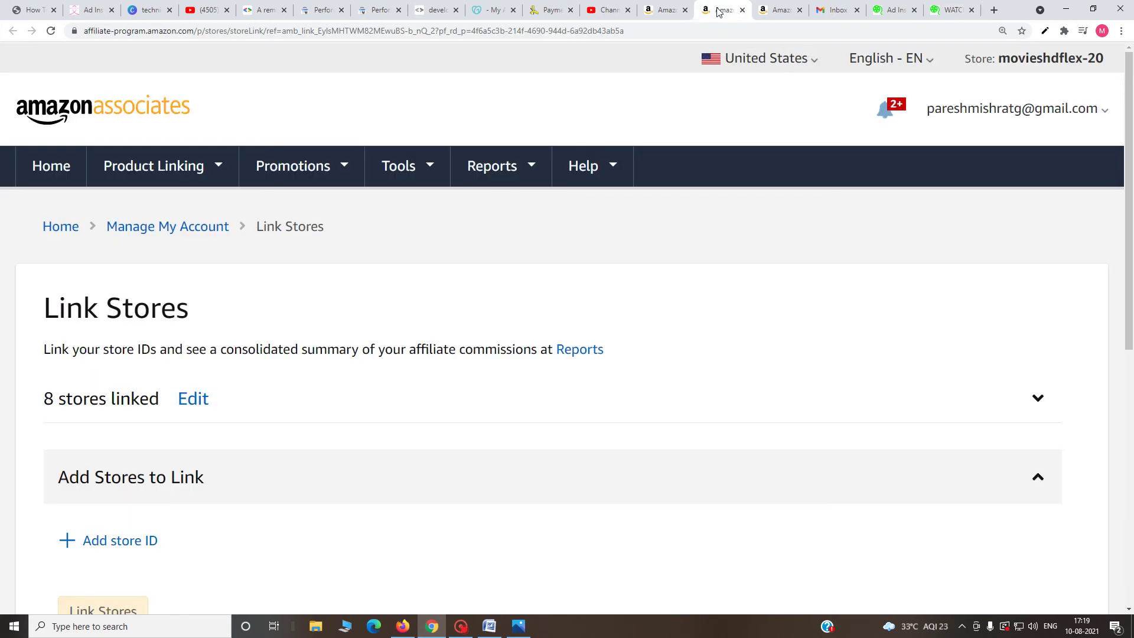
{"action": "left_click", "coordinate": [665, 11]}
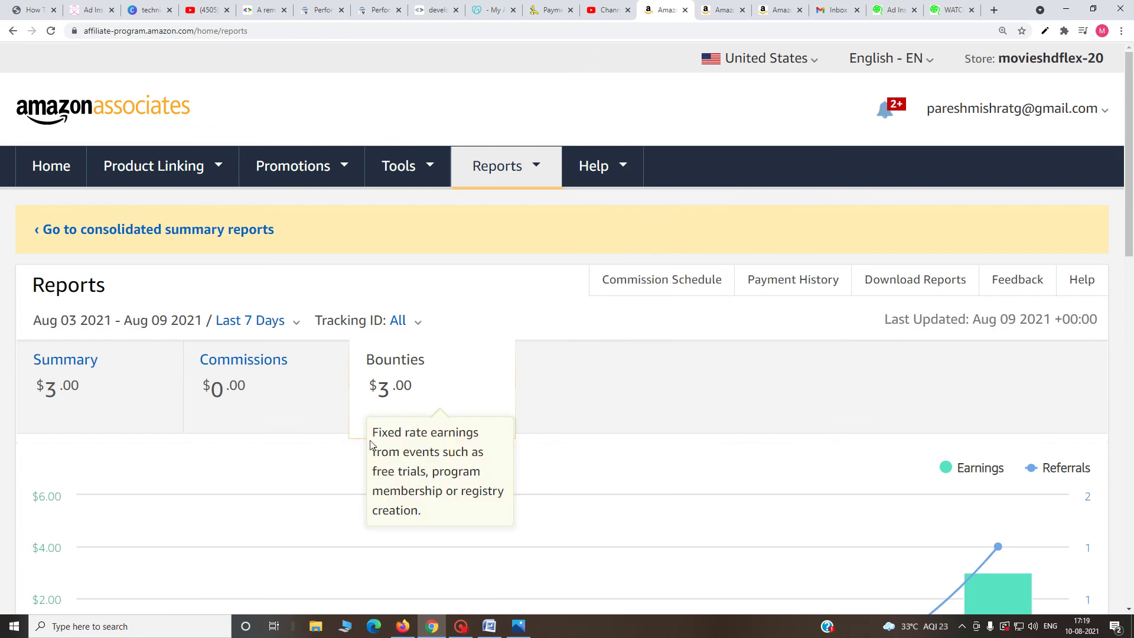
{"action": "scroll", "coordinate": [472, 331], "scroll_direction": "down", "scroll_amount": 2}
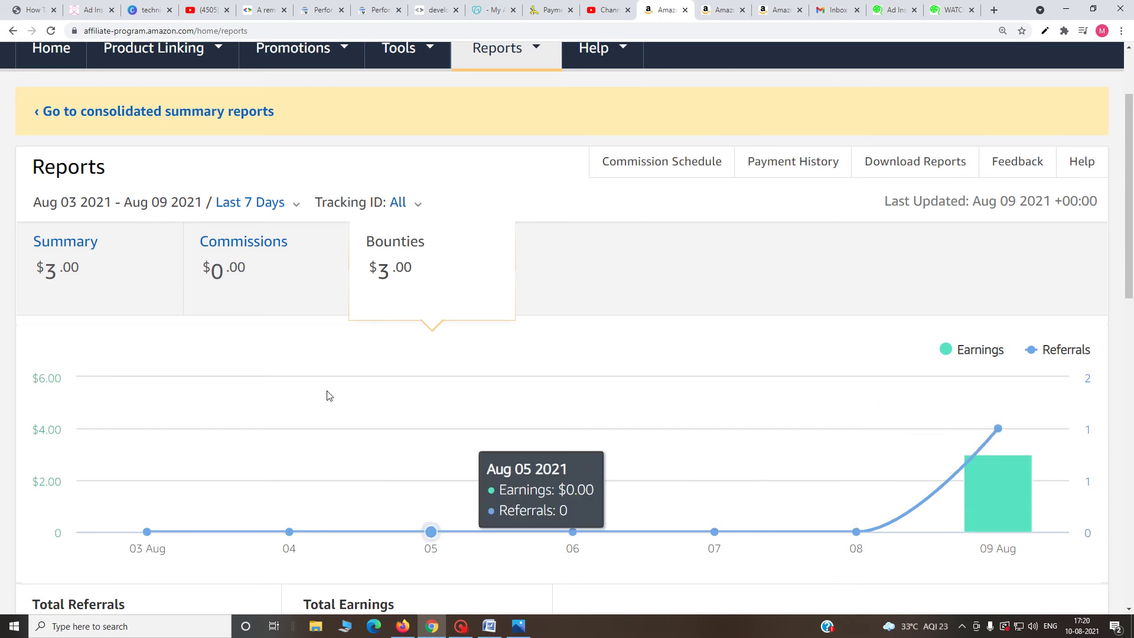
{"action": "scroll", "coordinate": [418, 461], "scroll_direction": "down", "scroll_amount": 3}
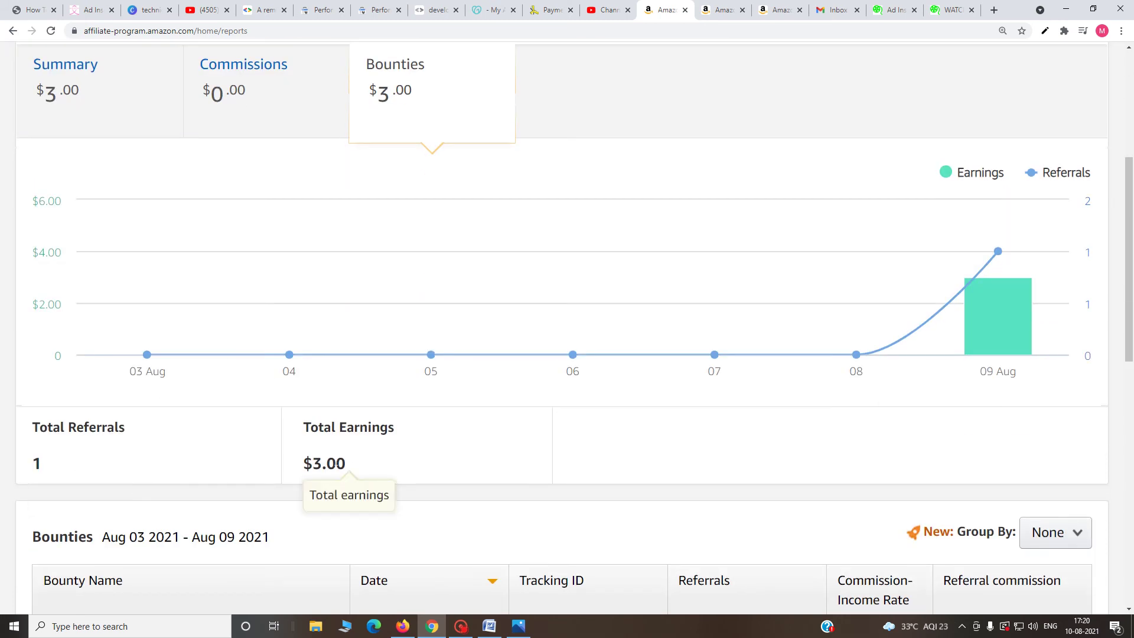
{"action": "scroll", "coordinate": [411, 462], "scroll_direction": "down", "scroll_amount": 2}
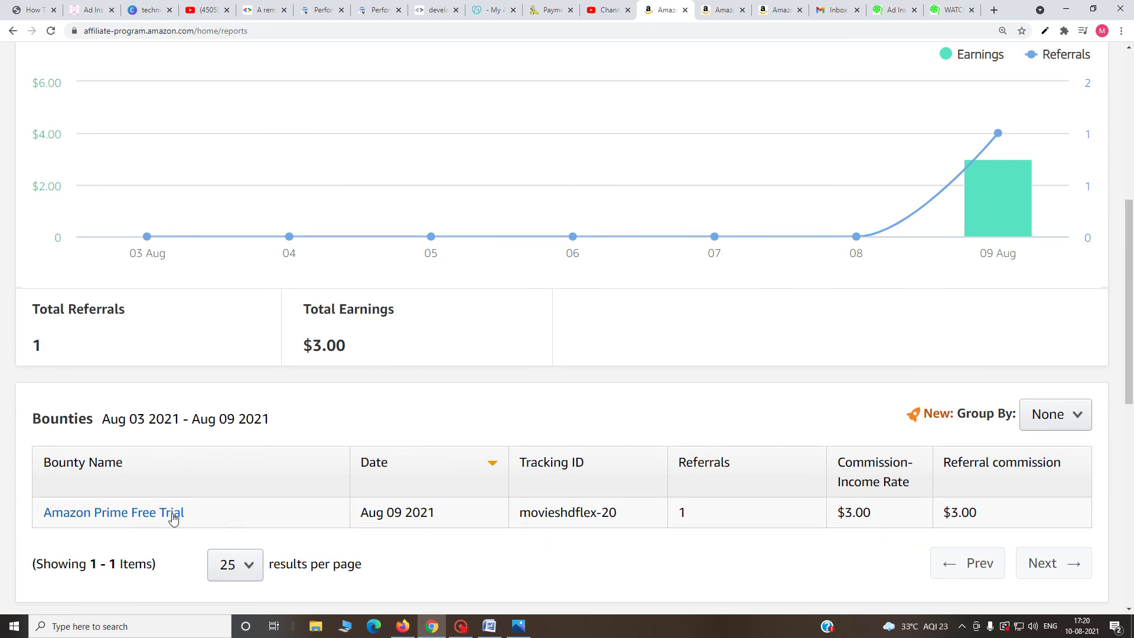
{"action": "scroll", "coordinate": [590, 443], "scroll_direction": "up", "scroll_amount": 6}
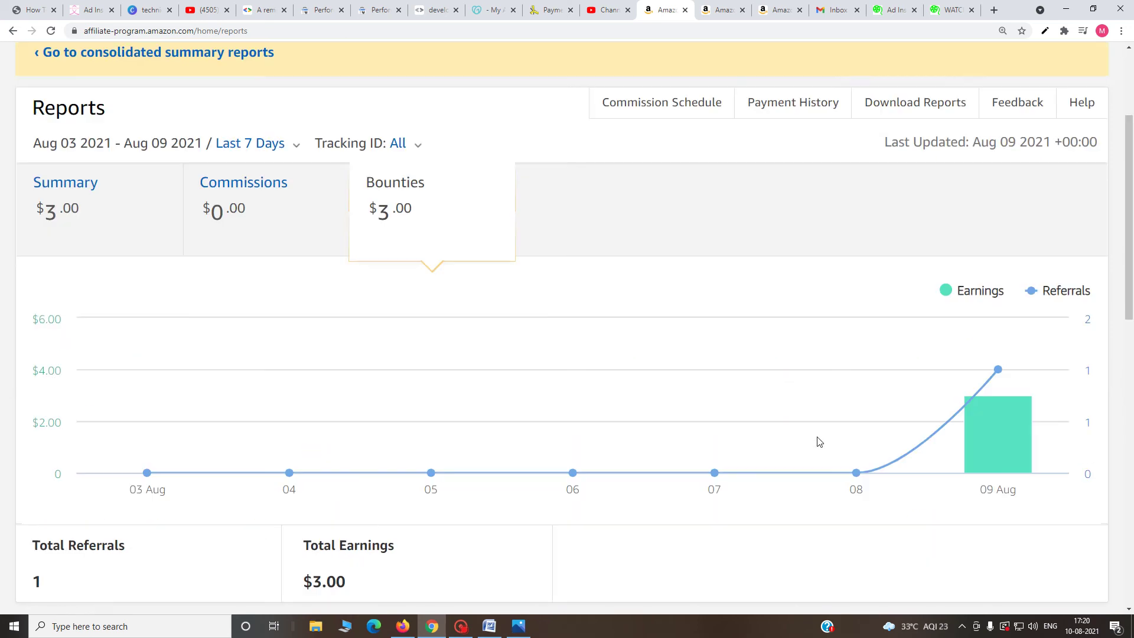
{"action": "scroll", "coordinate": [950, 65], "scroll_direction": "up", "scroll_amount": 1}
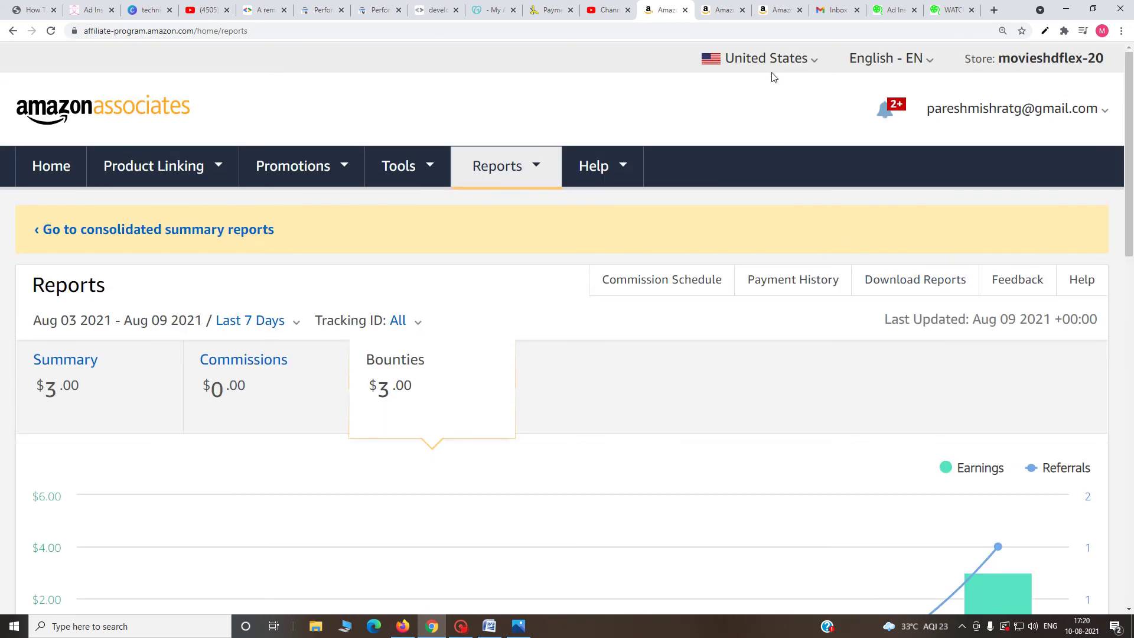
Open the OneLink tool page and examine its supported countries and the steps for linking accounts and setting default tracking IDs.
{"action": "left_click", "coordinate": [631, 185]}
{"action": "left_click", "coordinate": [535, 170]}
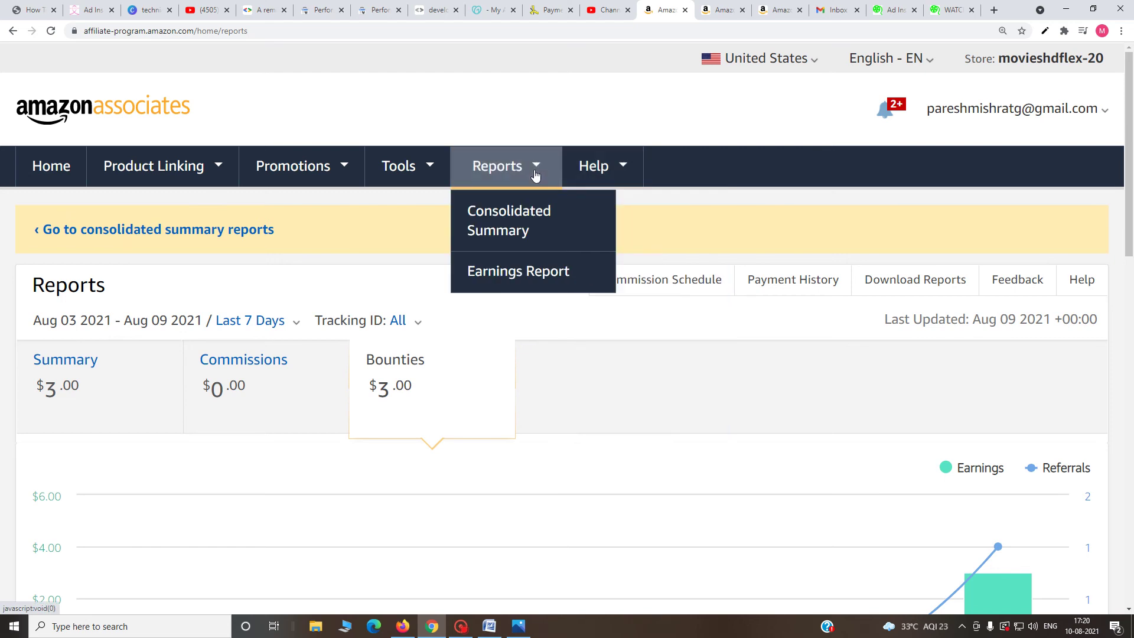
{"action": "left_click", "coordinate": [426, 177]}
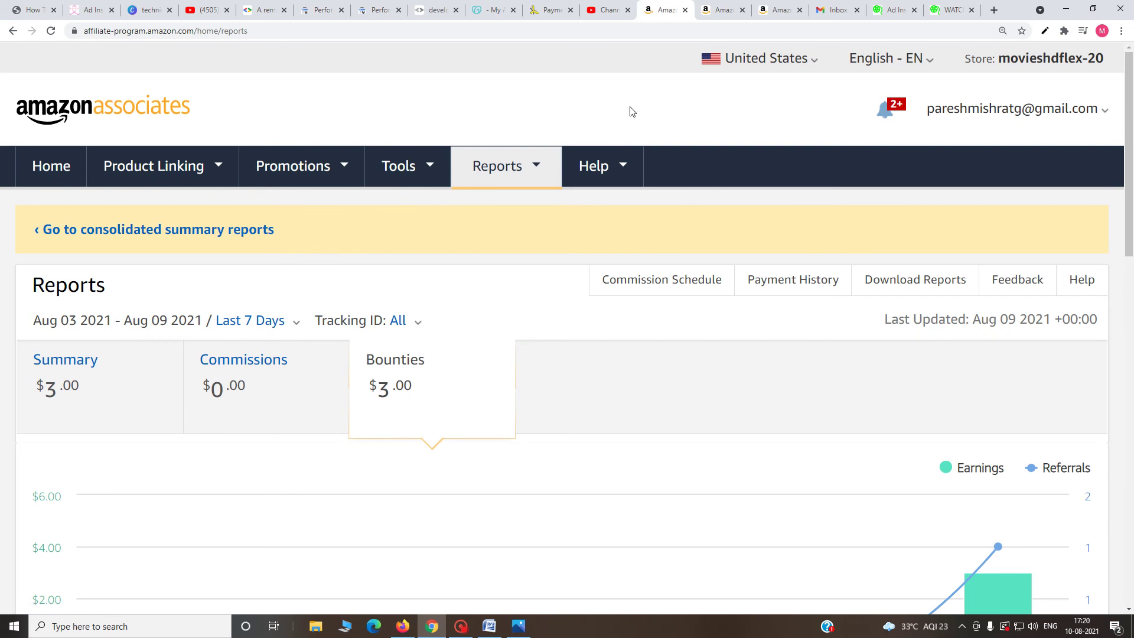
{"action": "mouse_move", "coordinate": [423, 176]}
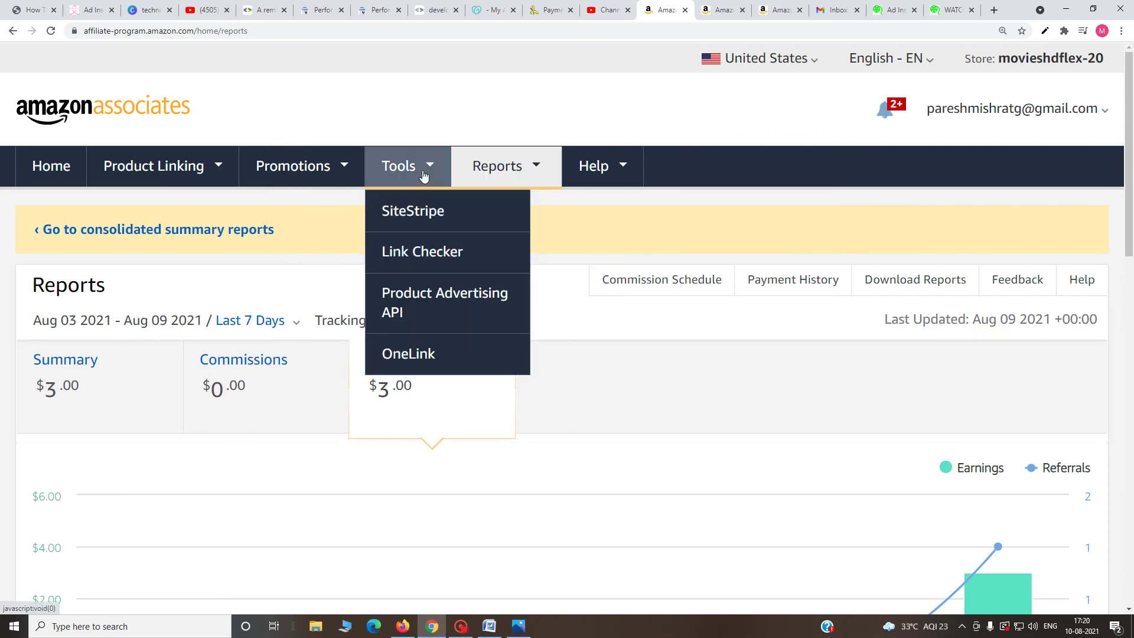
{"action": "left_click", "coordinate": [396, 353]}
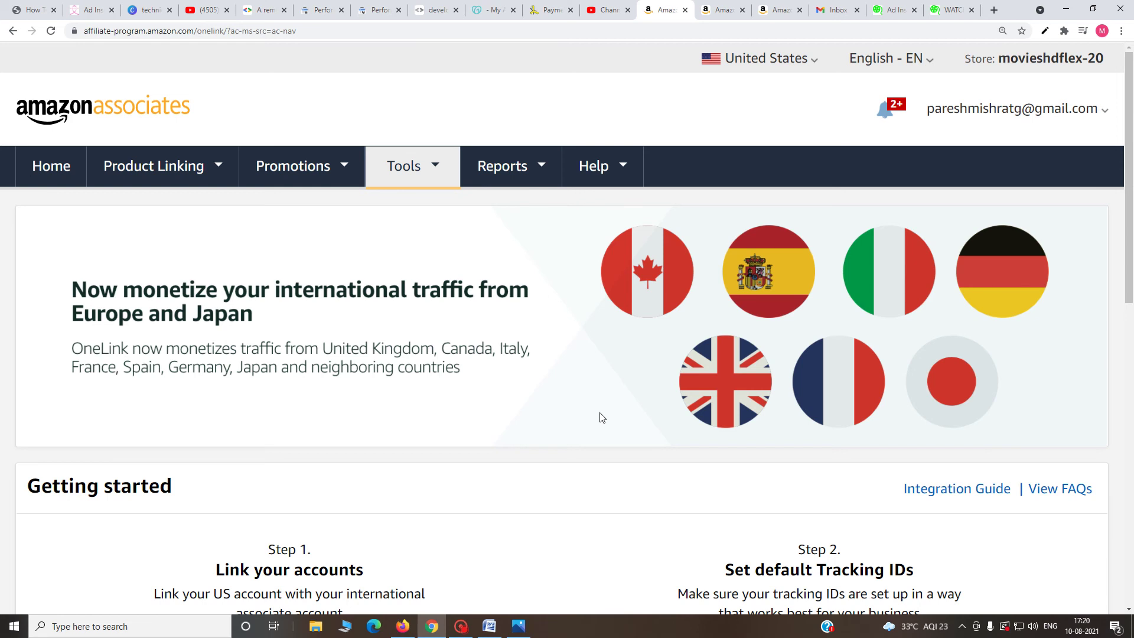
{"action": "scroll", "coordinate": [629, 423], "scroll_direction": "down", "scroll_amount": 4}
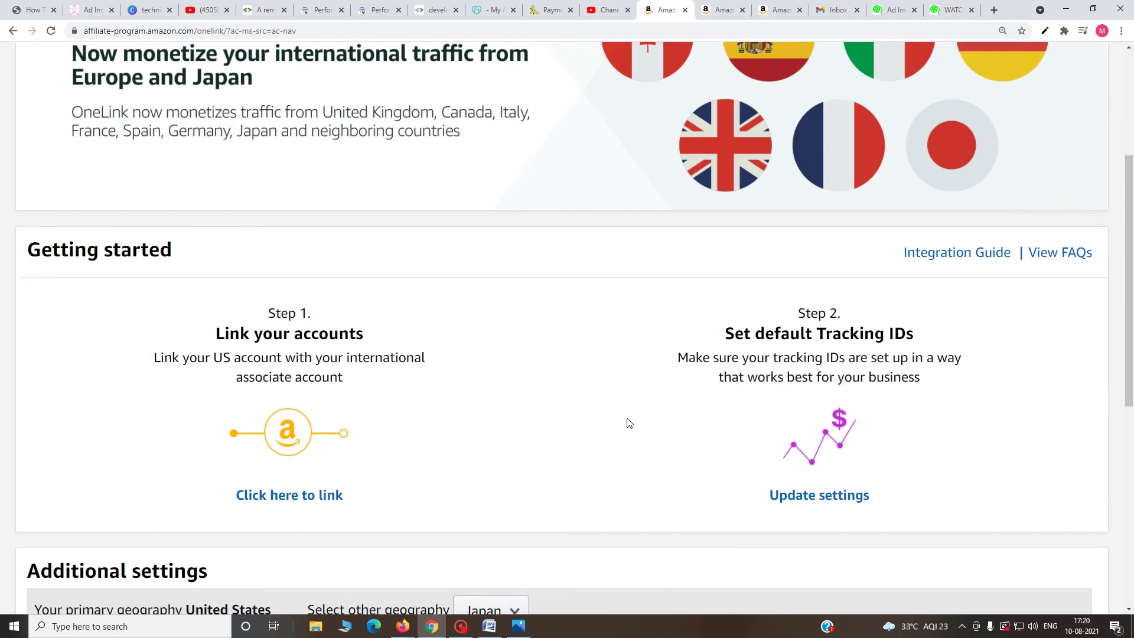
{"action": "scroll", "coordinate": [630, 422], "scroll_direction": "up", "scroll_amount": 3}
{"action": "scroll", "coordinate": [629, 423], "scroll_direction": "up", "scroll_amount": 1}
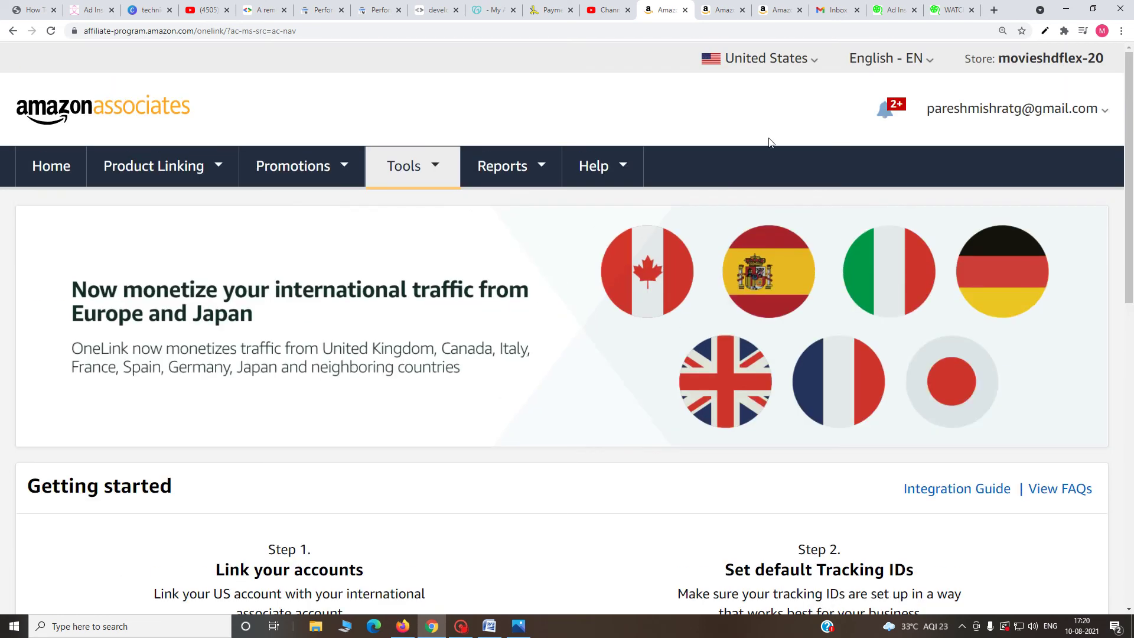
Switch the Associates marketplace to United Kingdom and examine its sign-up page, comparing it with the open Link Stores page.
{"action": "left_click", "coordinate": [802, 70]}
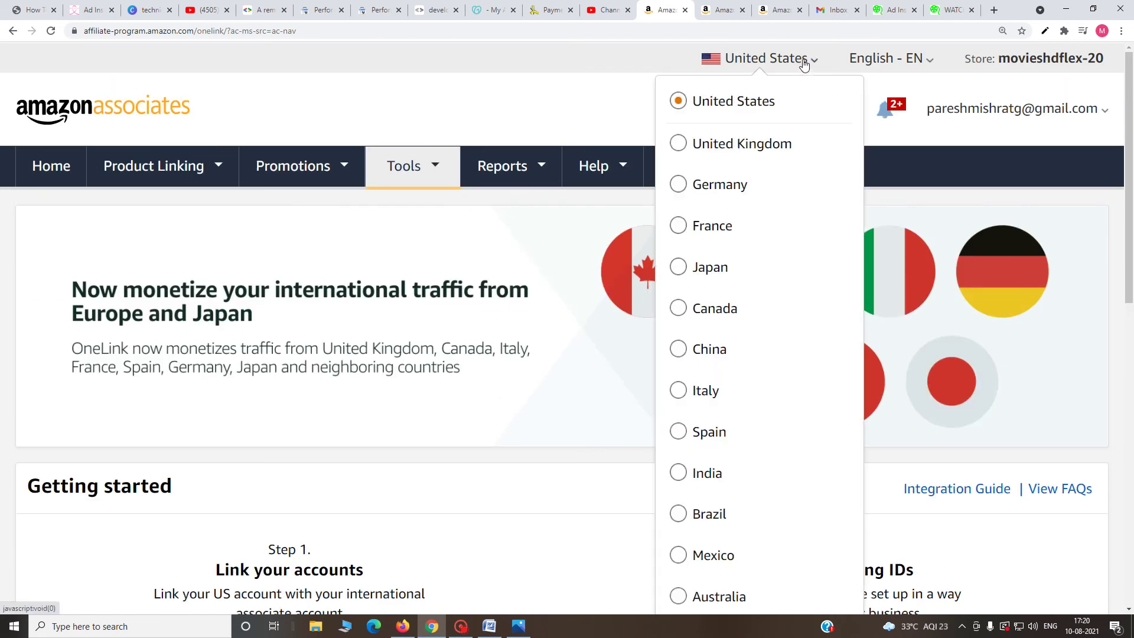
{"action": "left_click", "coordinate": [734, 155]}
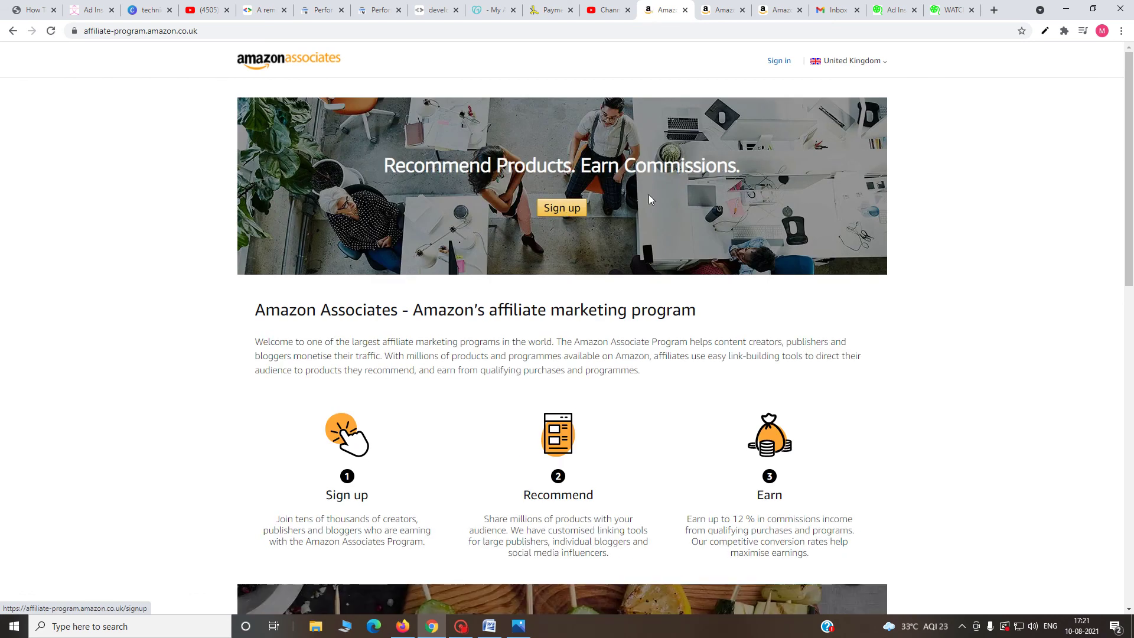
{"action": "left_click", "coordinate": [718, 12]}
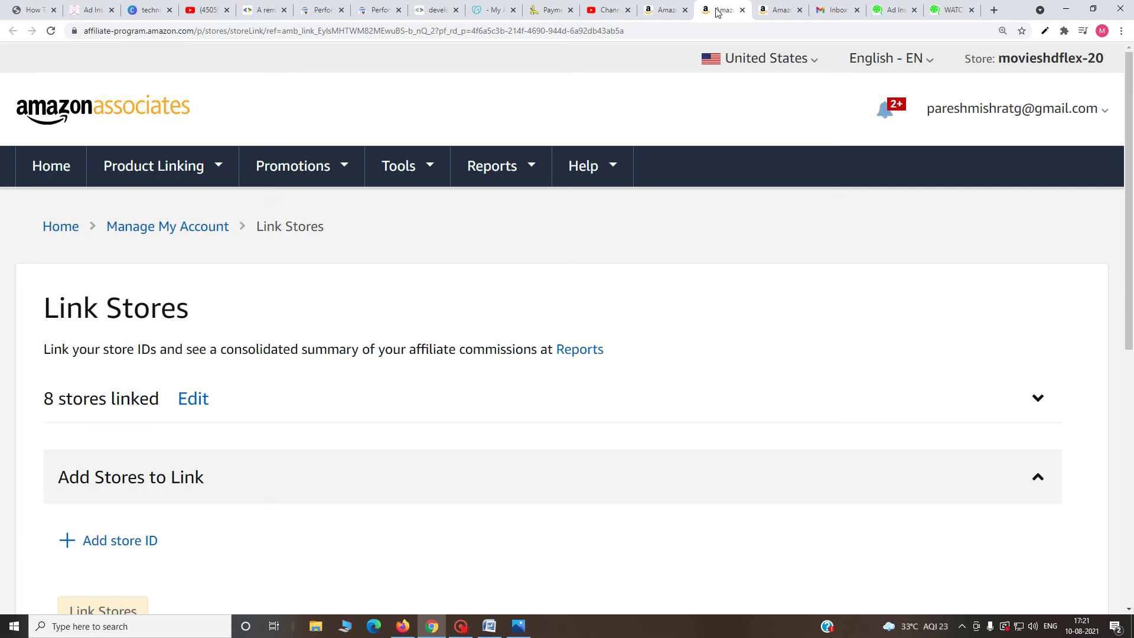
{"action": "left_click", "coordinate": [666, 11]}
{"action": "left_click", "coordinate": [722, 8]}
{"action": "left_click", "coordinate": [667, 9]}
{"action": "scroll", "coordinate": [604, 438], "scroll_direction": "down", "scroll_amount": 4}
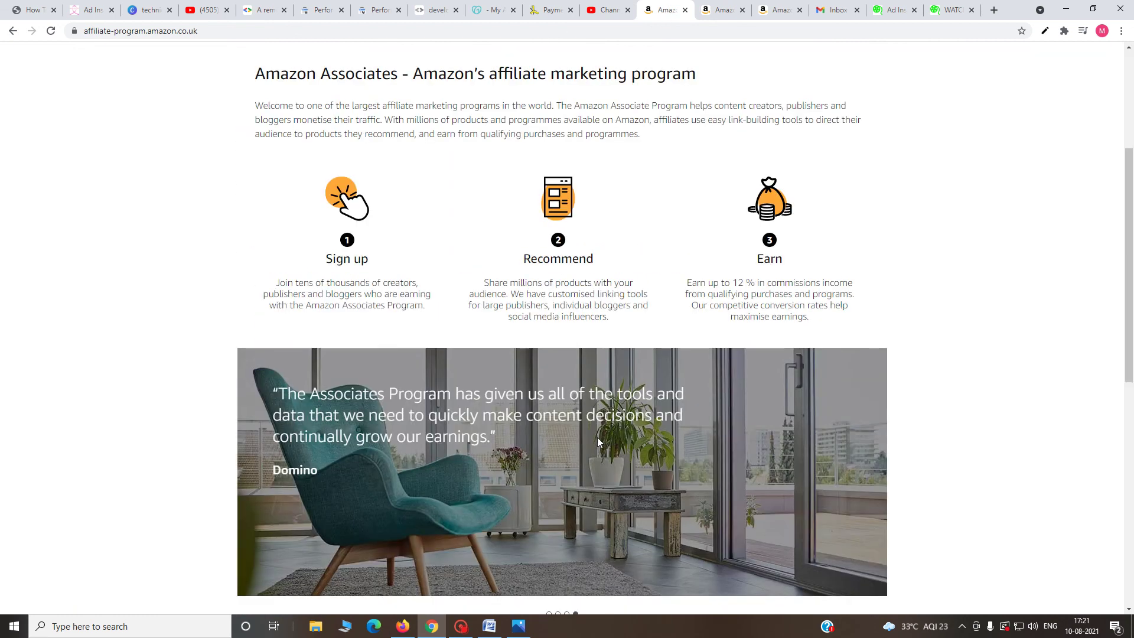
{"action": "scroll", "coordinate": [598, 442], "scroll_direction": "up", "scroll_amount": 5}
Return to the Link Stores page, expand the linked stores for editing, and examine the store ID listed for each country.
{"action": "left_click", "coordinate": [723, 10]}
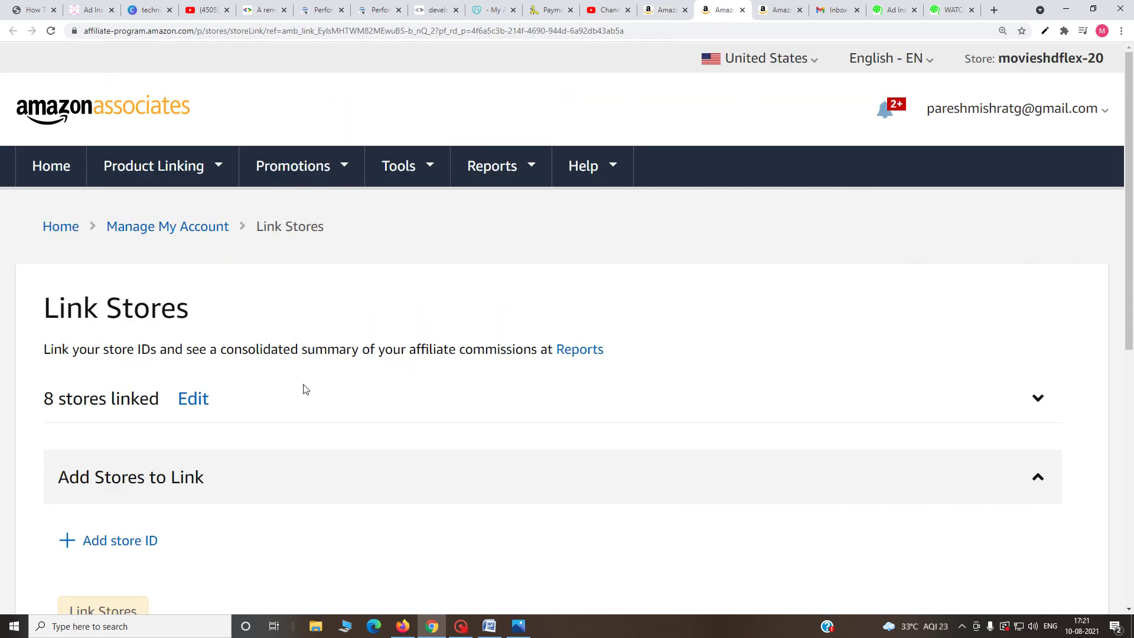
{"action": "scroll", "coordinate": [316, 414], "scroll_direction": "down", "scroll_amount": 3}
{"action": "left_click", "coordinate": [196, 223]}
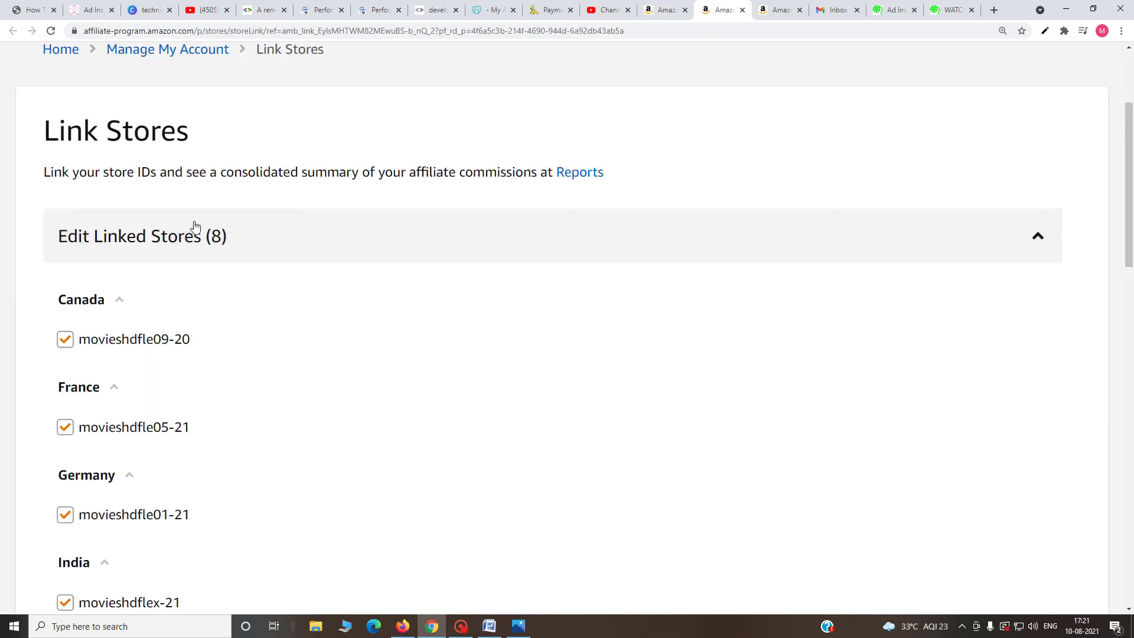
{"action": "scroll", "coordinate": [329, 359], "scroll_direction": "down", "scroll_amount": 3}
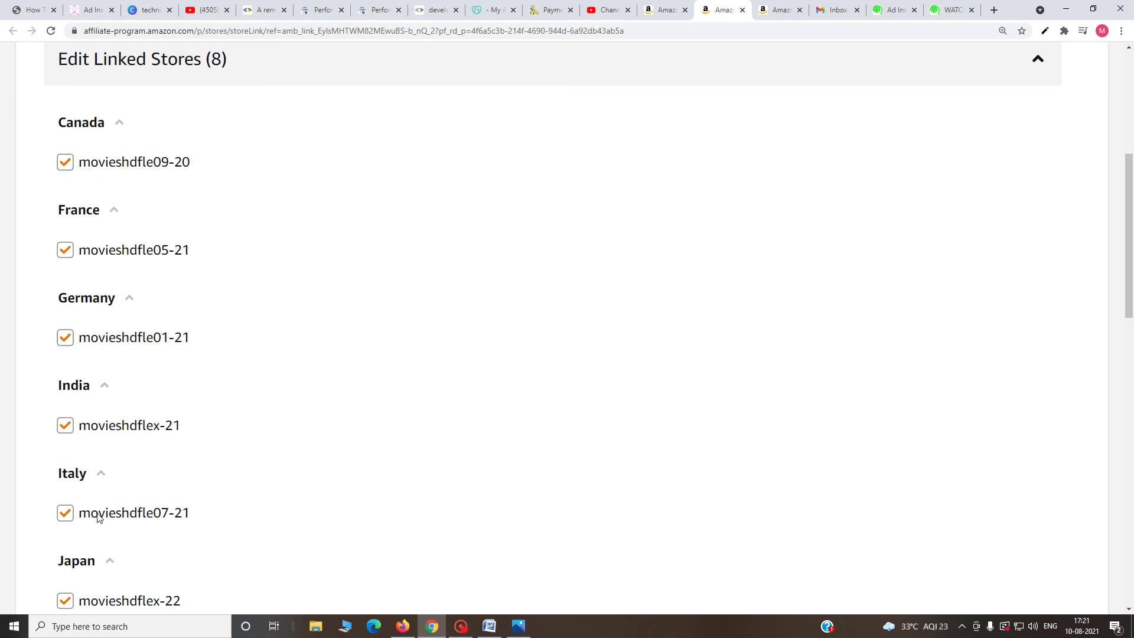
{"action": "scroll", "coordinate": [175, 539], "scroll_direction": "down", "scroll_amount": 5}
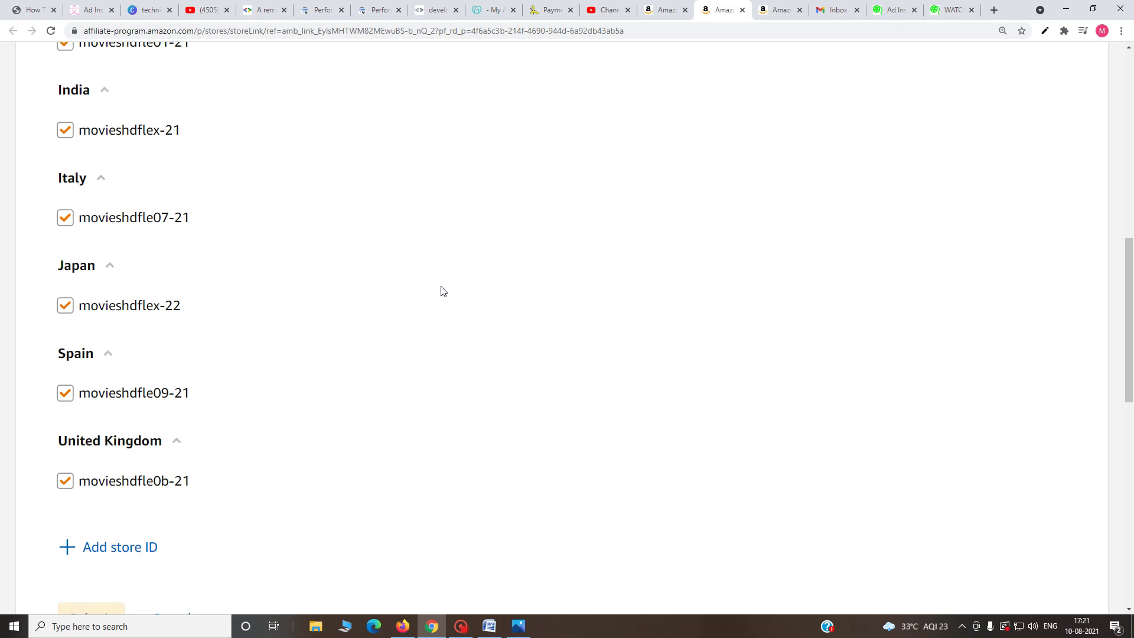
{"action": "scroll", "coordinate": [442, 291], "scroll_direction": "down", "scroll_amount": 2}
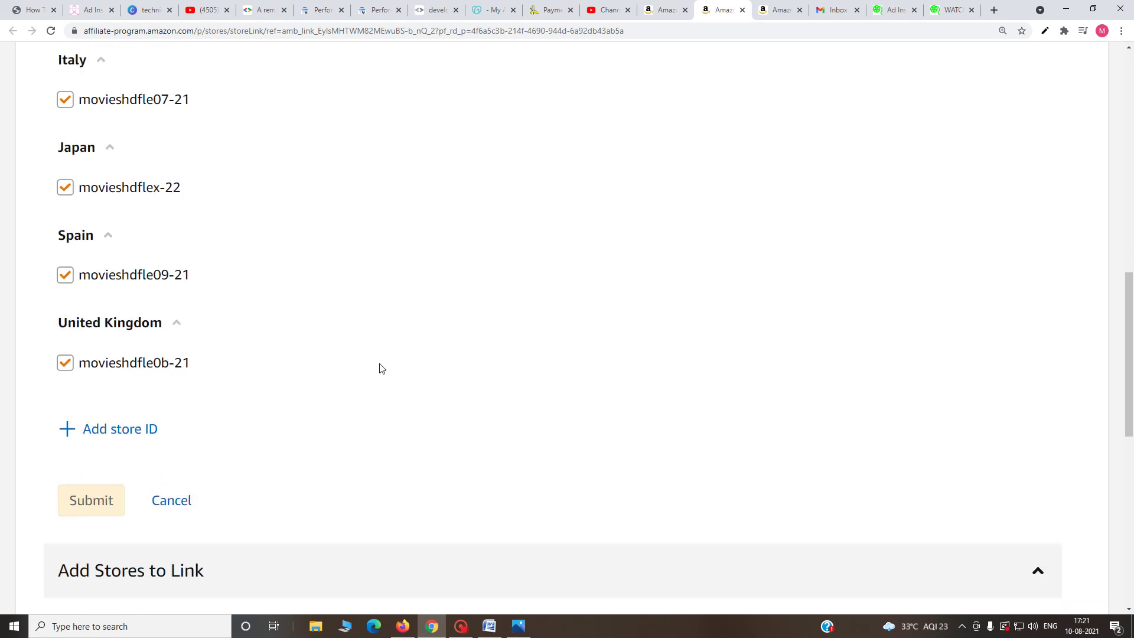
{"action": "scroll", "coordinate": [383, 363], "scroll_direction": "up", "scroll_amount": 4}
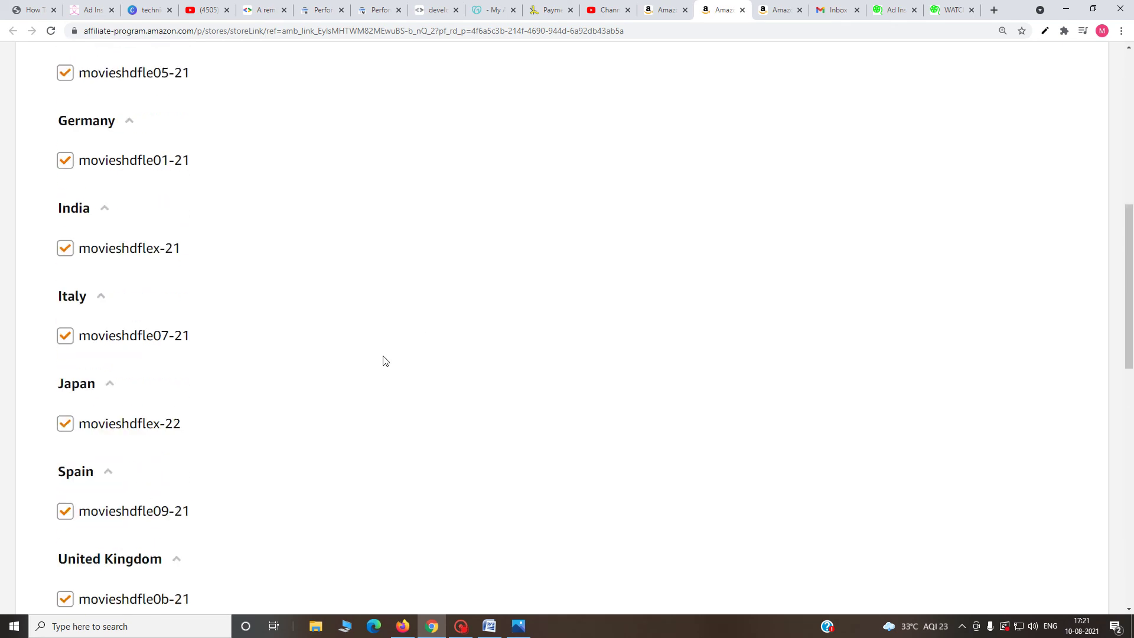
{"action": "scroll", "coordinate": [407, 354], "scroll_direction": "up", "scroll_amount": 7}
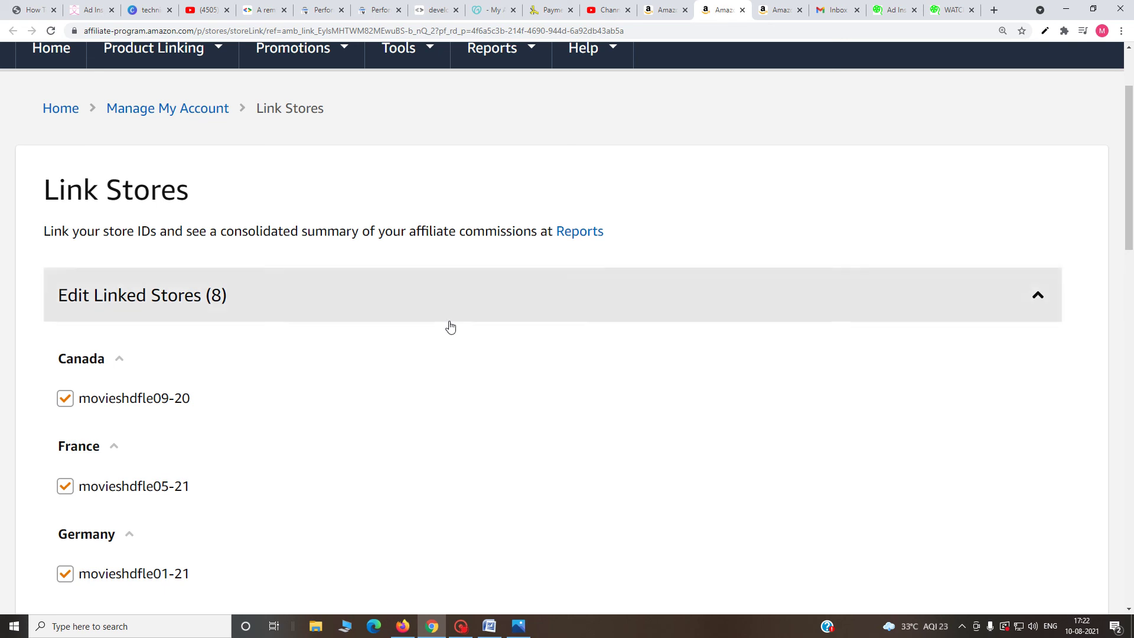
Review the linked stores from Canada to United Kingdom again, along with the section for adding stores to link.
{"action": "scroll", "coordinate": [392, 397], "scroll_direction": "down", "scroll_amount": 2}
{"action": "scroll", "coordinate": [397, 400], "scroll_direction": "down", "scroll_amount": 8}
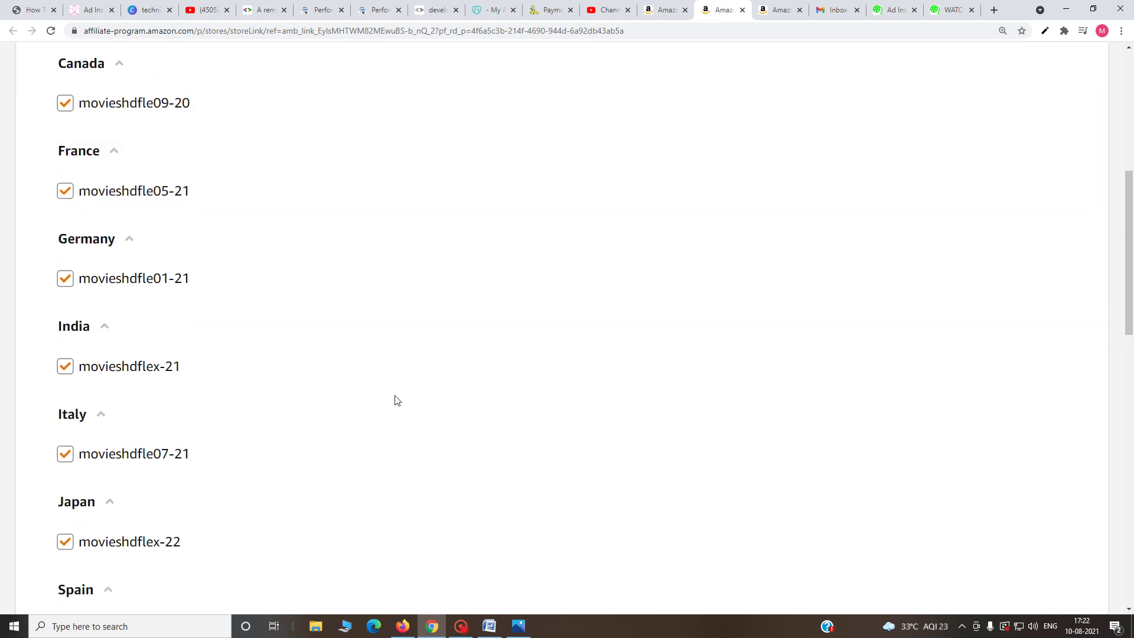
{"action": "scroll", "coordinate": [396, 401], "scroll_direction": "down", "scroll_amount": 4}
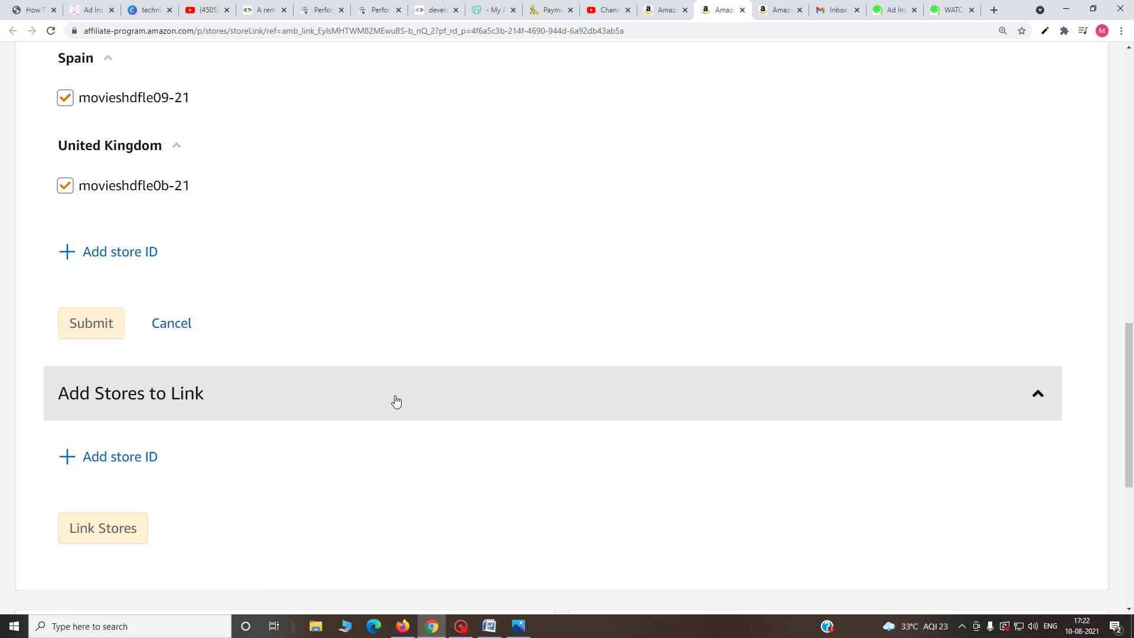
{"action": "scroll", "coordinate": [296, 372], "scroll_direction": "up", "scroll_amount": 10}
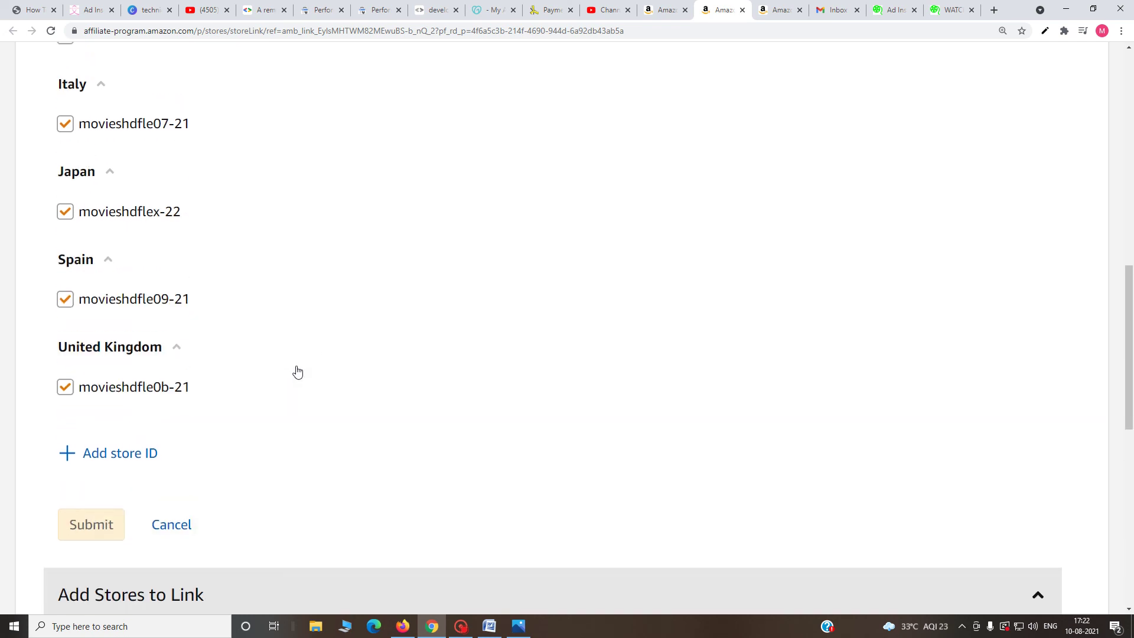
{"action": "scroll", "coordinate": [296, 372], "scroll_direction": "up", "scroll_amount": 6}
{"action": "scroll", "coordinate": [342, 413], "scroll_direction": "down", "scroll_amount": 2}
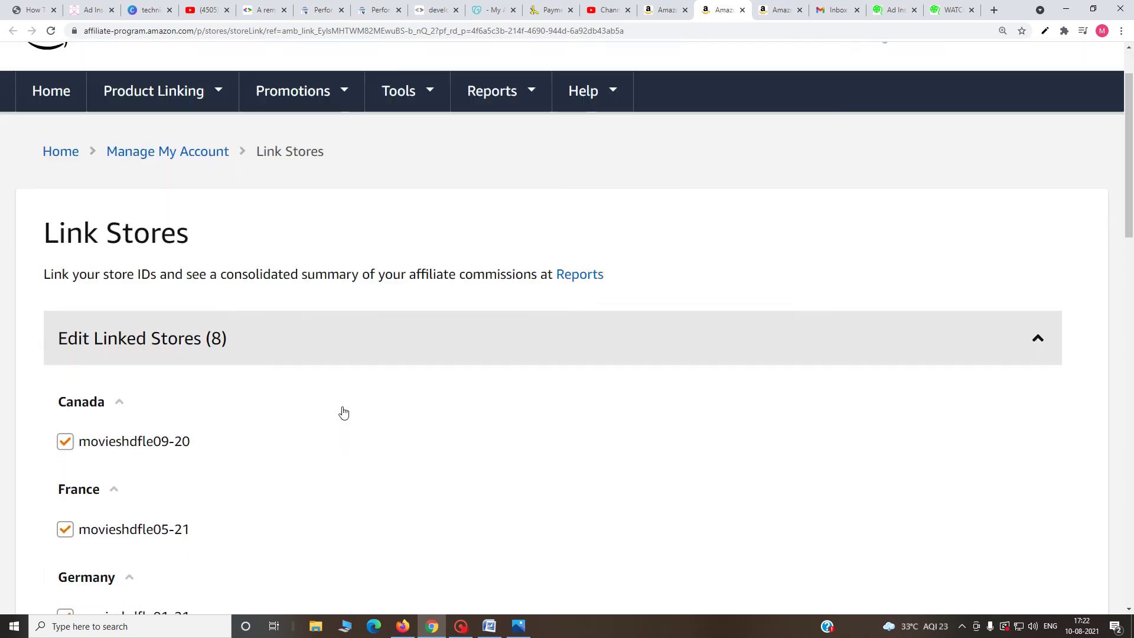
{"action": "scroll", "coordinate": [348, 412], "scroll_direction": "down", "scroll_amount": 15}
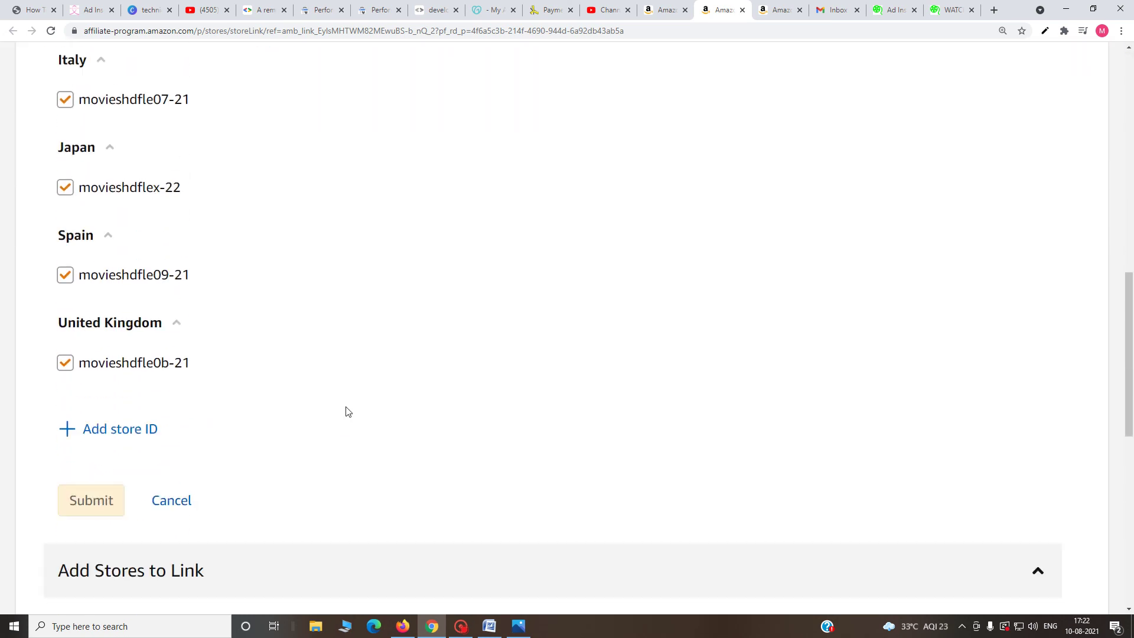
{"action": "scroll", "coordinate": [339, 291], "scroll_direction": "up", "scroll_amount": 6}
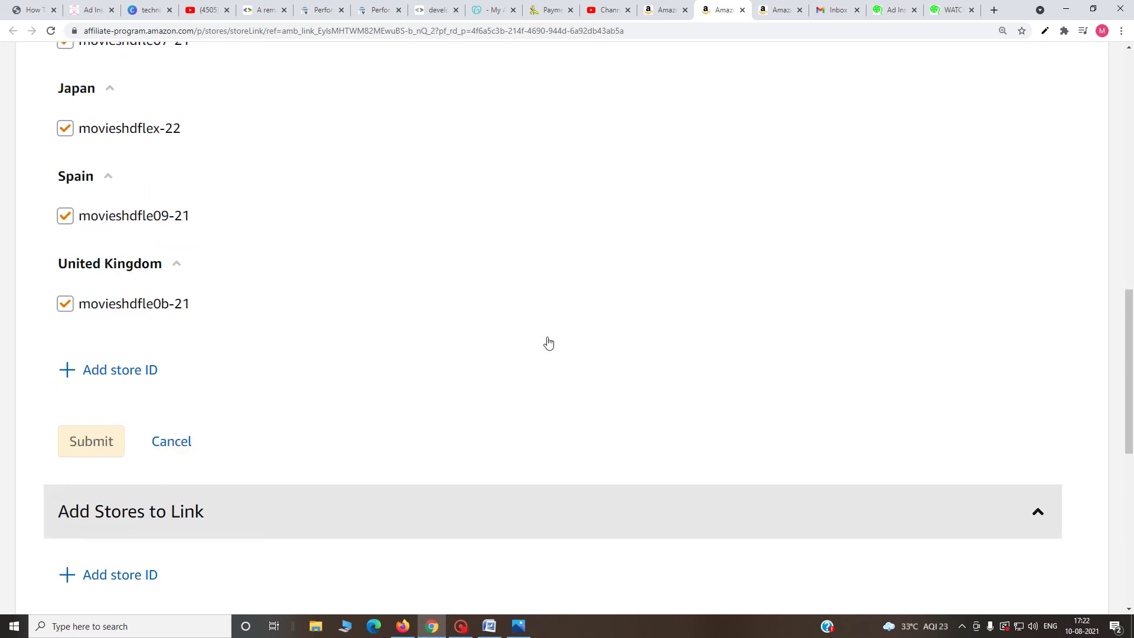
{"action": "scroll", "coordinate": [639, 207], "scroll_direction": "up", "scroll_amount": 10}
{"action": "scroll", "coordinate": [428, 413], "scroll_direction": "down", "scroll_amount": 15}
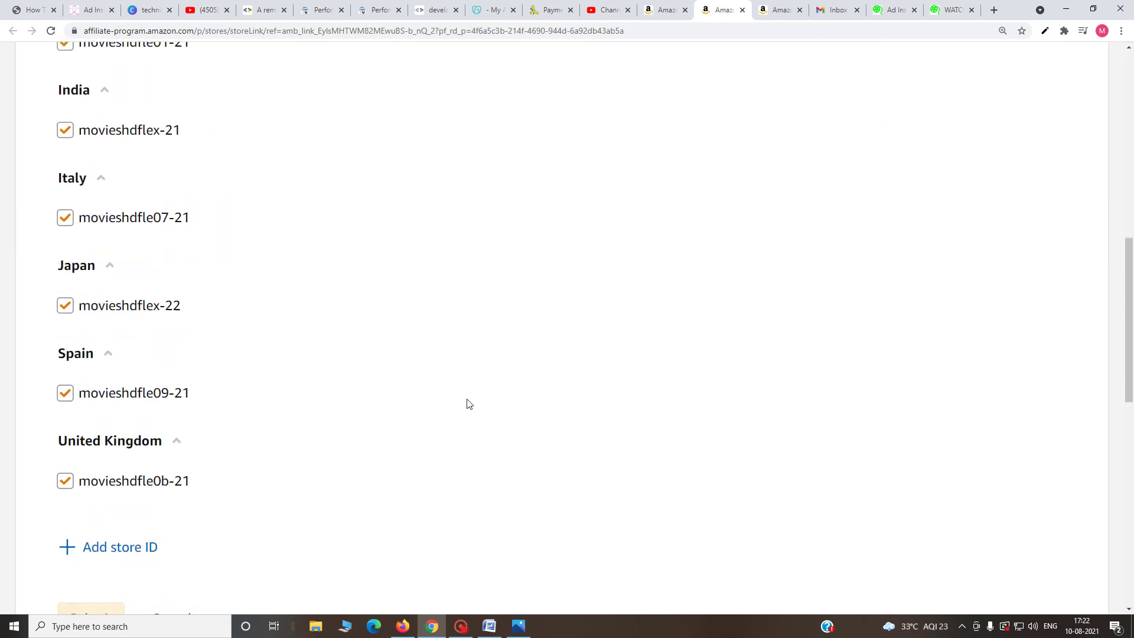
{"action": "scroll", "coordinate": [471, 402], "scroll_direction": "down", "scroll_amount": 5}
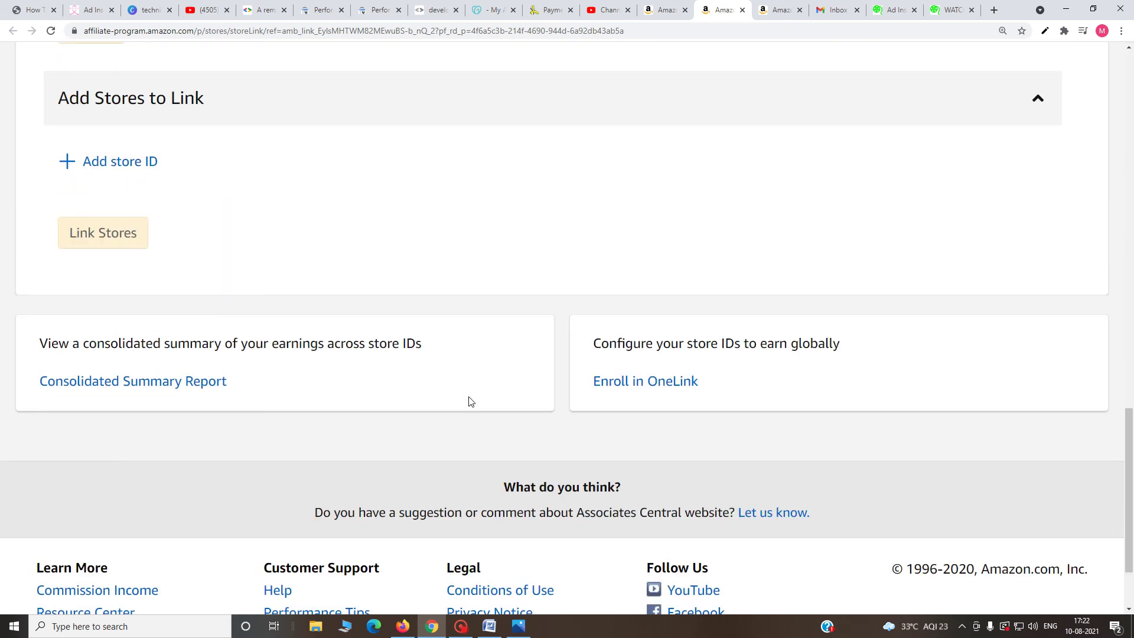
Open a blank store ID entry under Add Stores to Link and check the store ID on the Available Bounties page.
{"action": "left_click", "coordinate": [124, 171]}
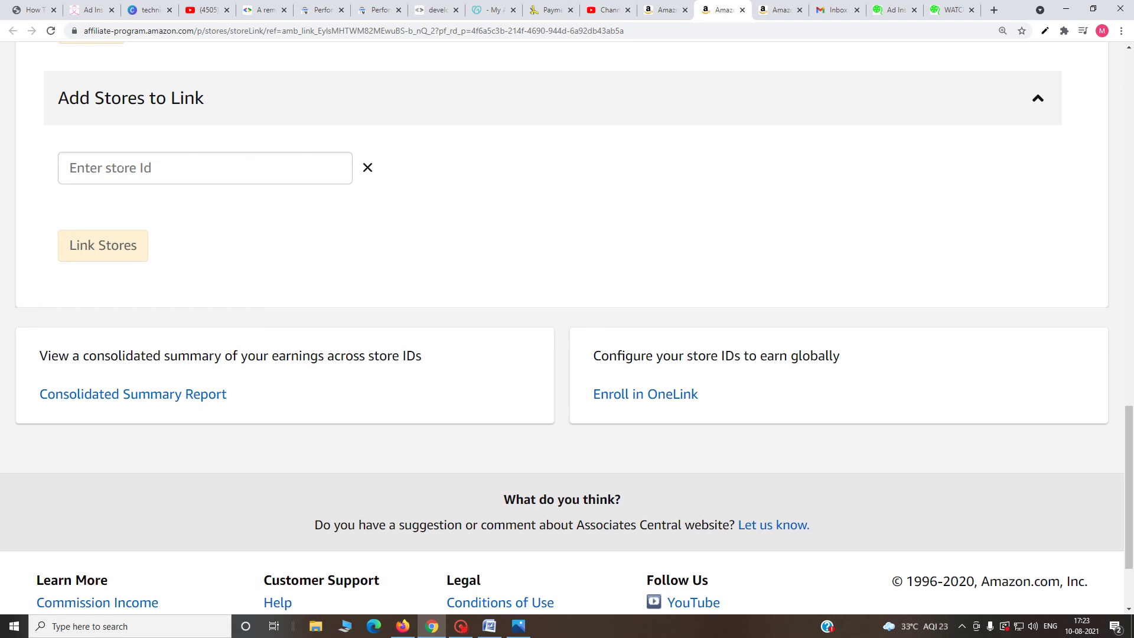
{"action": "left_click", "coordinate": [109, 169]}
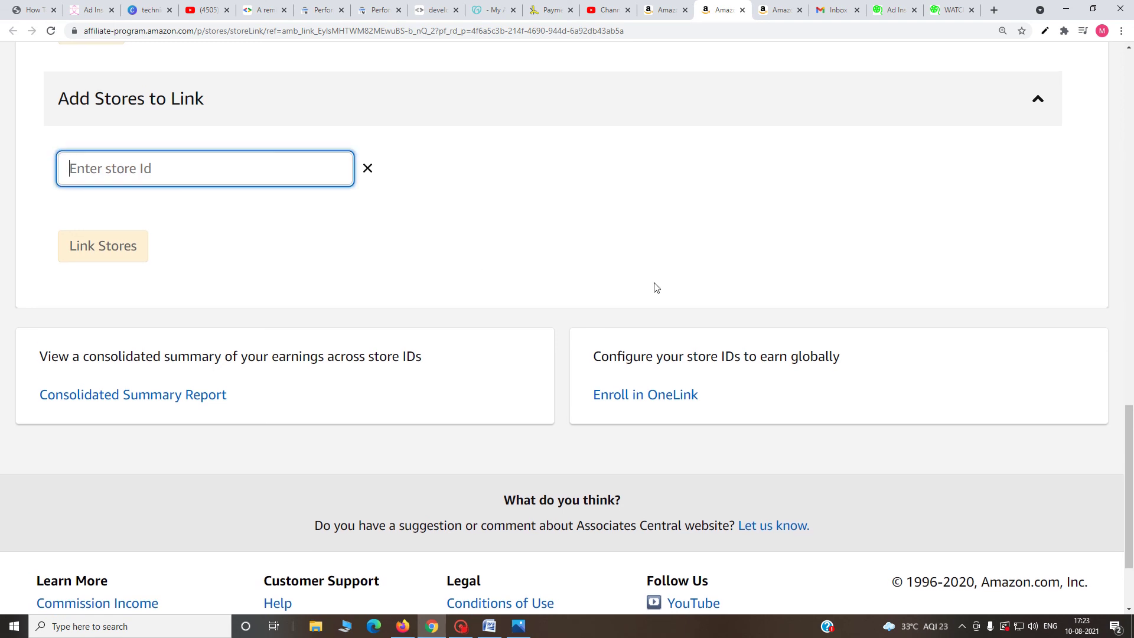
{"action": "scroll", "coordinate": [654, 285], "scroll_direction": "up", "scroll_amount": 4}
{"action": "left_click", "coordinate": [786, 9]}
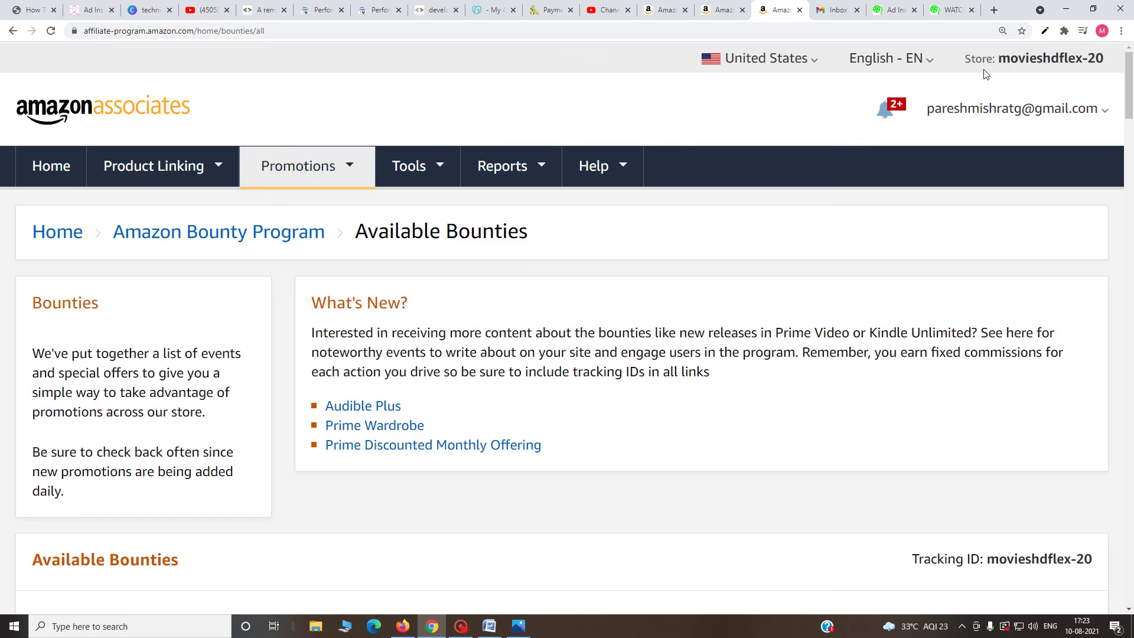
{"action": "left_click", "coordinate": [717, 10]}
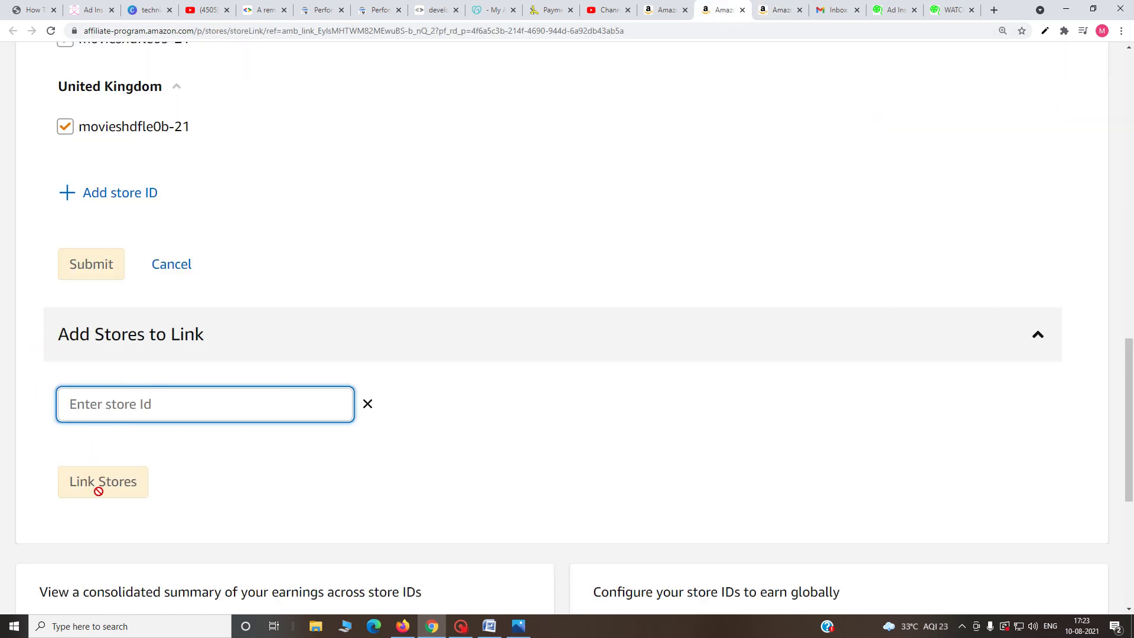
Look over the linked stores once more and open the Earnings Report from the Link Stores page.
{"action": "scroll", "coordinate": [217, 380], "scroll_direction": "up", "scroll_amount": 8}
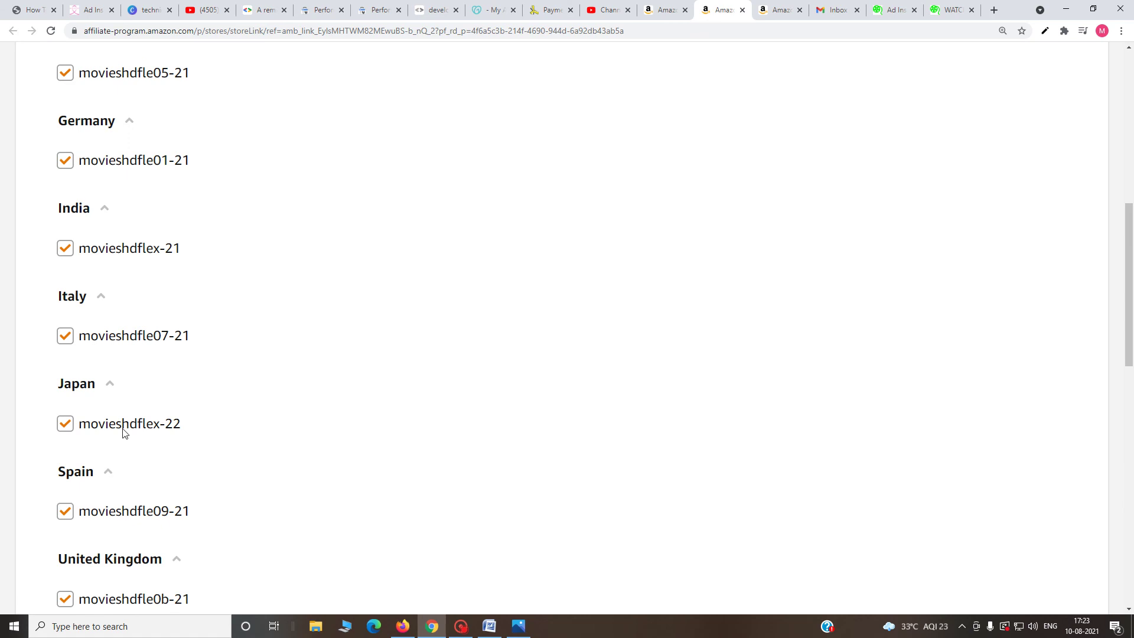
{"action": "scroll", "coordinate": [197, 362], "scroll_direction": "up", "scroll_amount": 7}
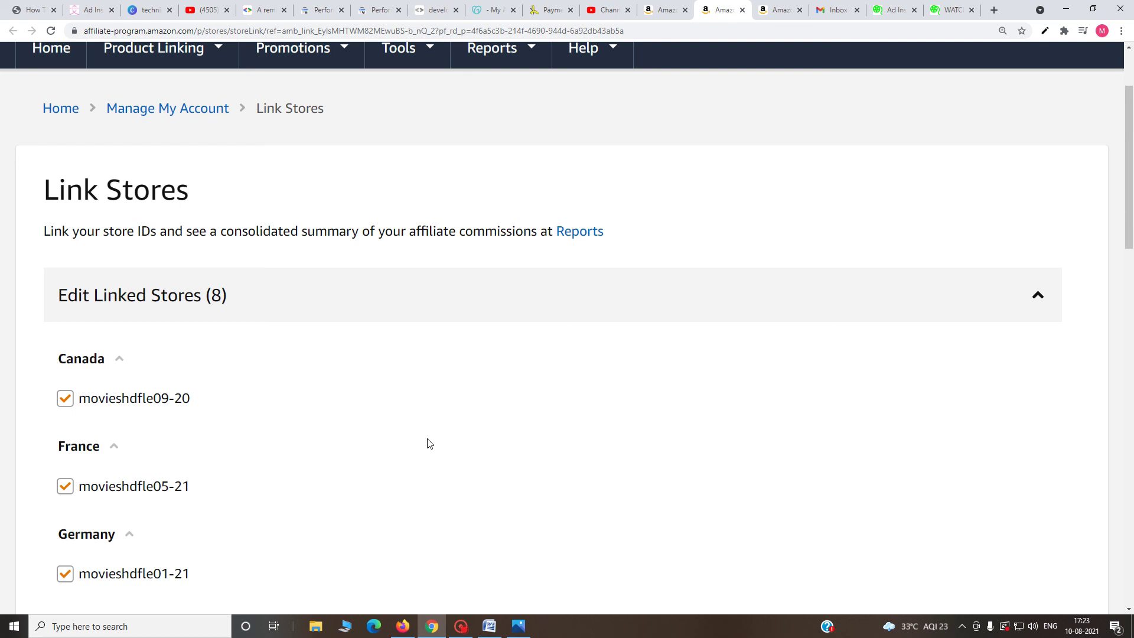
{"action": "scroll", "coordinate": [407, 408], "scroll_direction": "up", "scroll_amount": 2}
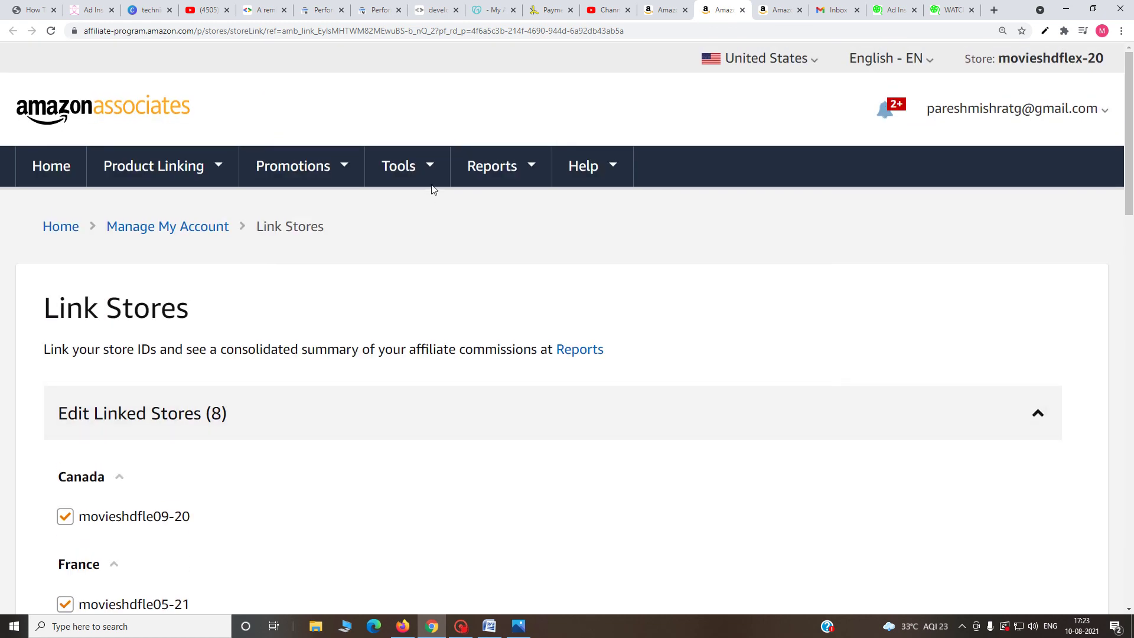
{"action": "mouse_move", "coordinate": [516, 170]}
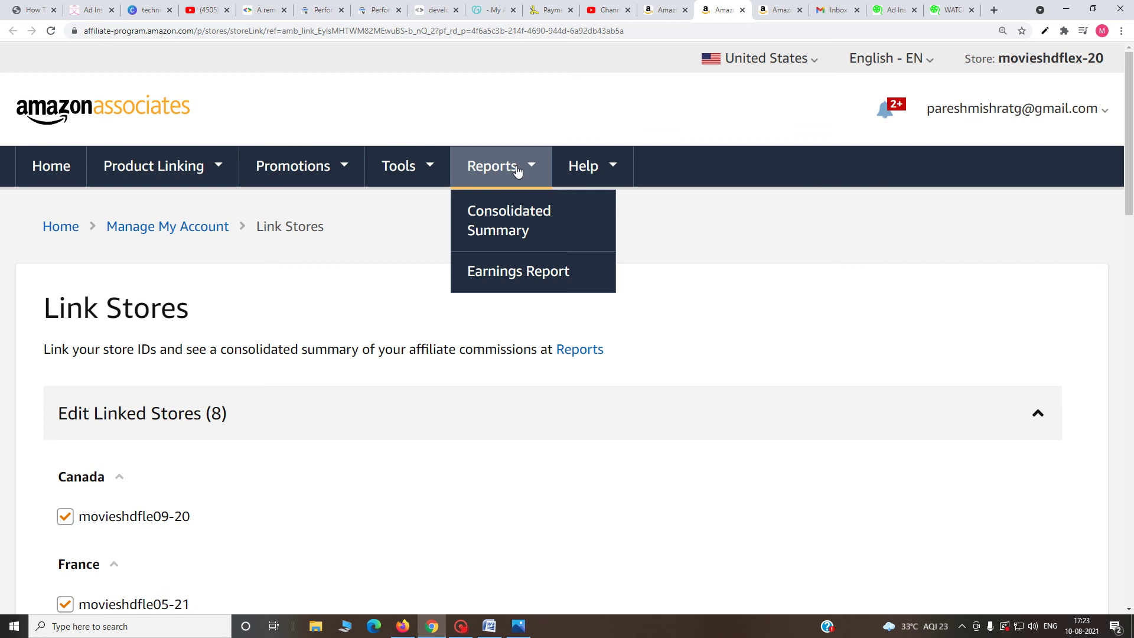
{"action": "left_click", "coordinate": [511, 276]}
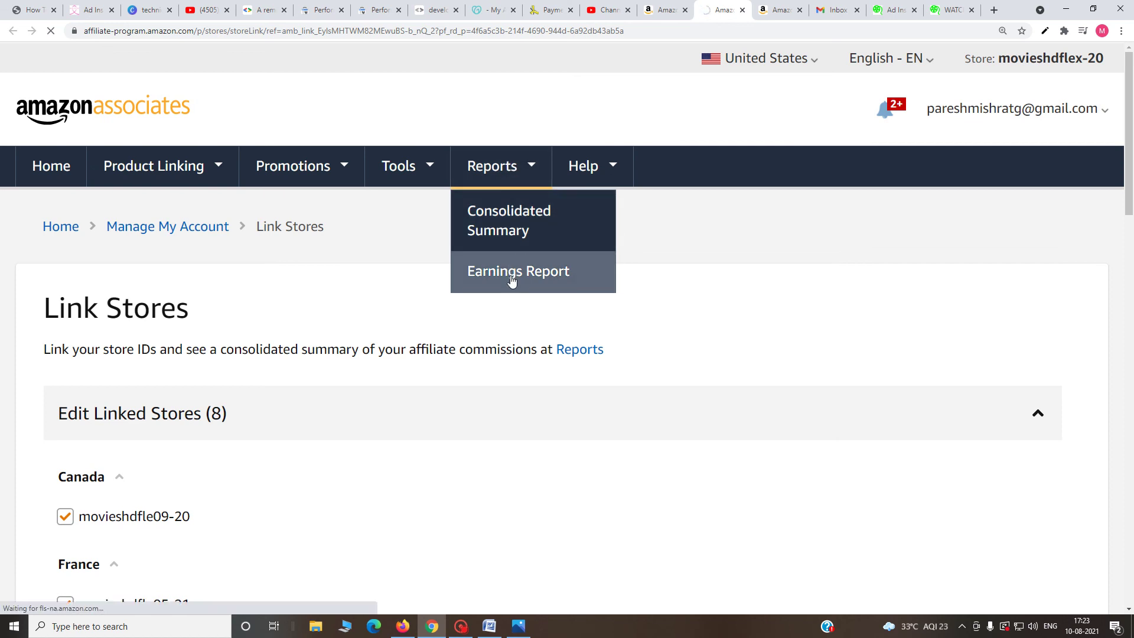
{"action": "left_click", "coordinate": [512, 281]}
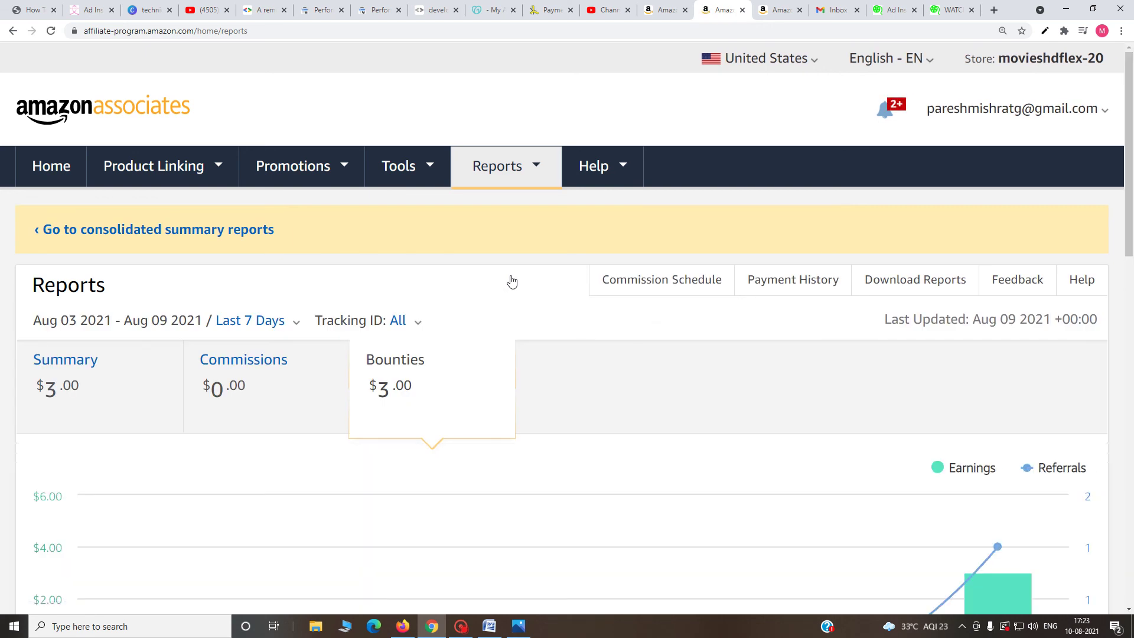
Examine the bounties report for the last 7 days, including the daily earnings chart, the totals, and the bounty table.
{"action": "scroll", "coordinate": [573, 317], "scroll_direction": "down", "scroll_amount": 3}
{"action": "mouse_move", "coordinate": [959, 390]}
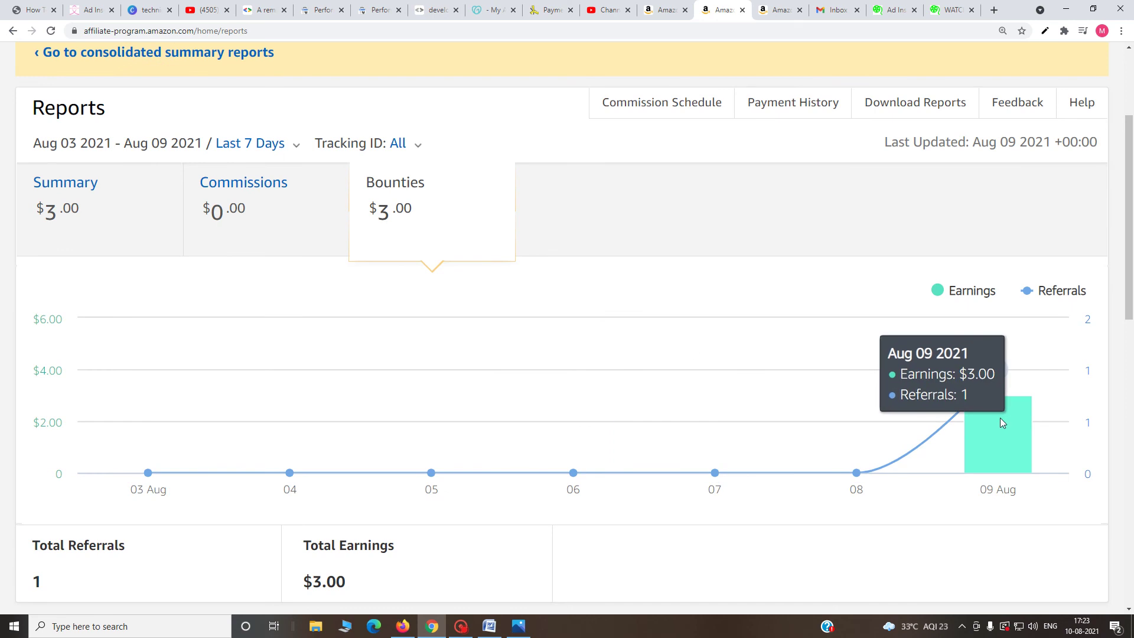
{"action": "scroll", "coordinate": [526, 423], "scroll_direction": "down", "scroll_amount": 3}
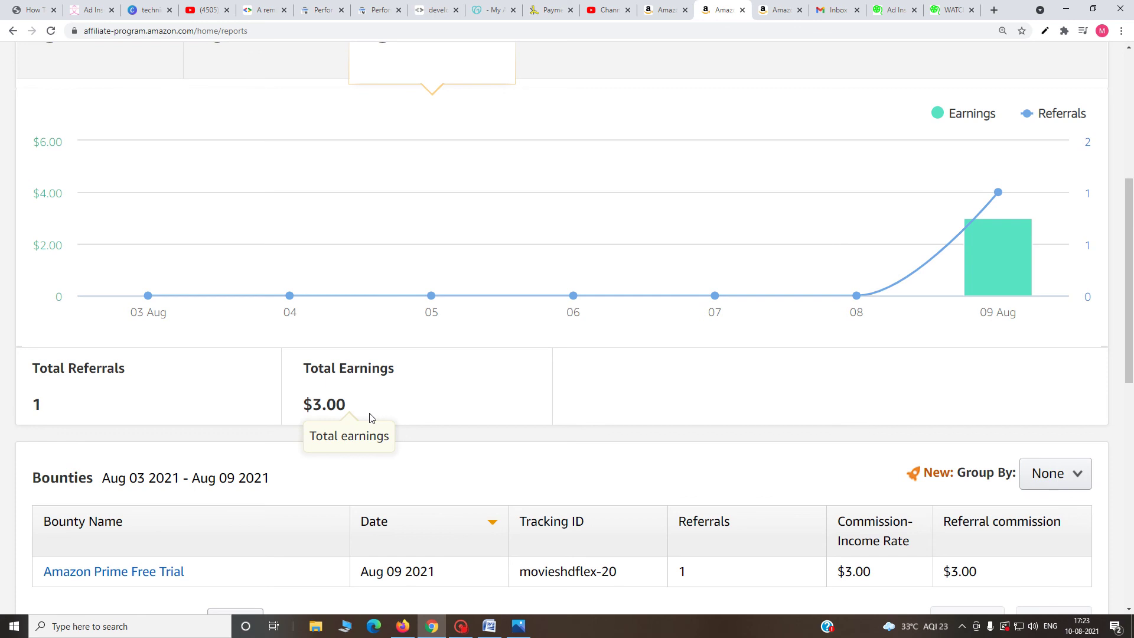
{"action": "scroll", "coordinate": [648, 400], "scroll_direction": "up", "scroll_amount": 6}
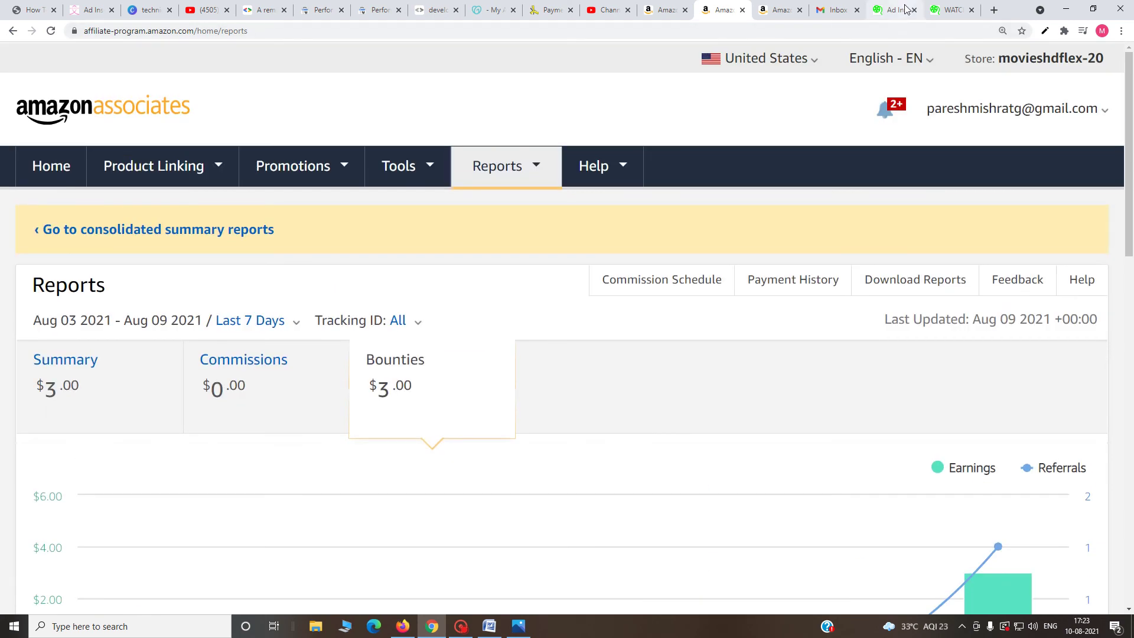
Follow the Join Amazon Prime free trial link on the Drishyam 2 movie page, check its Prime Video destination, and close it.
{"action": "left_click", "coordinate": [944, 4]}
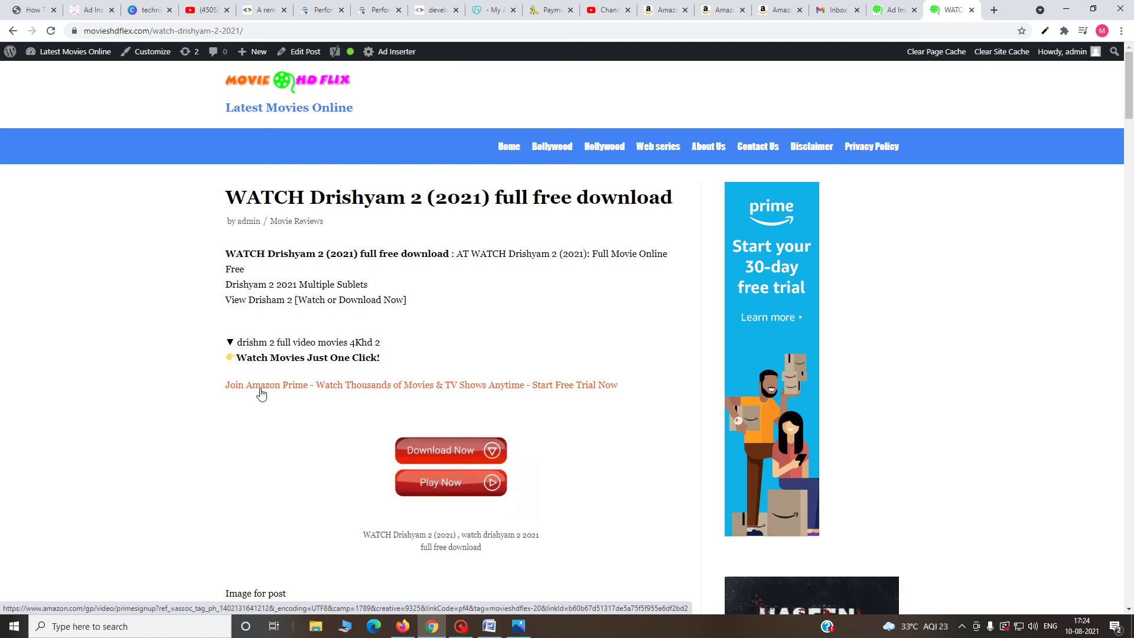
{"action": "left_click", "coordinate": [390, 387]}
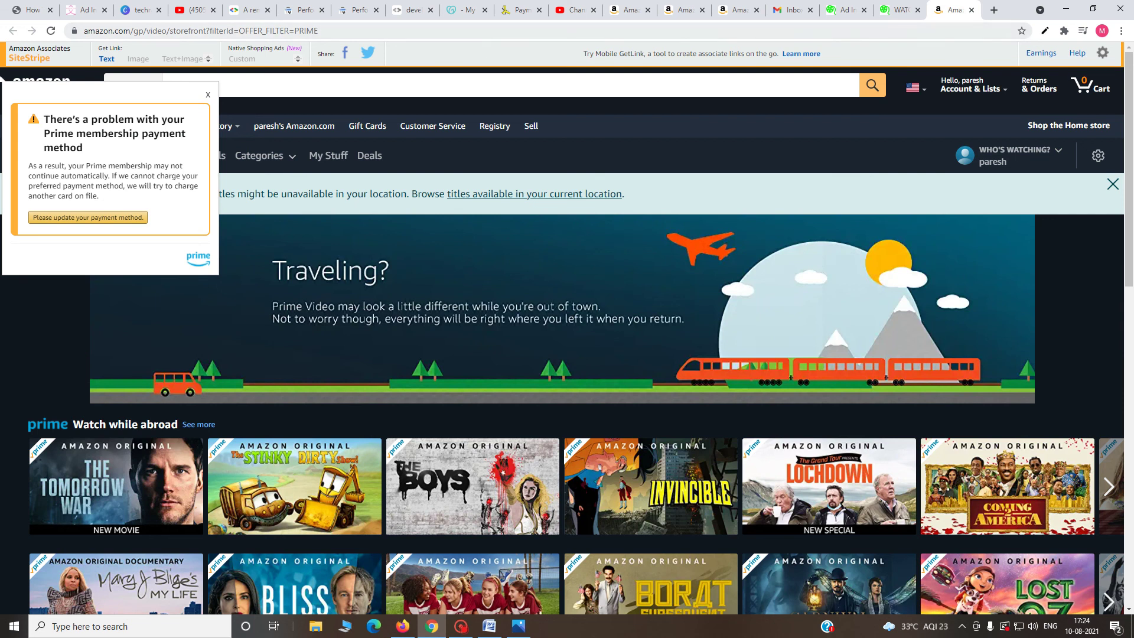
{"action": "left_click", "coordinate": [971, 12]}
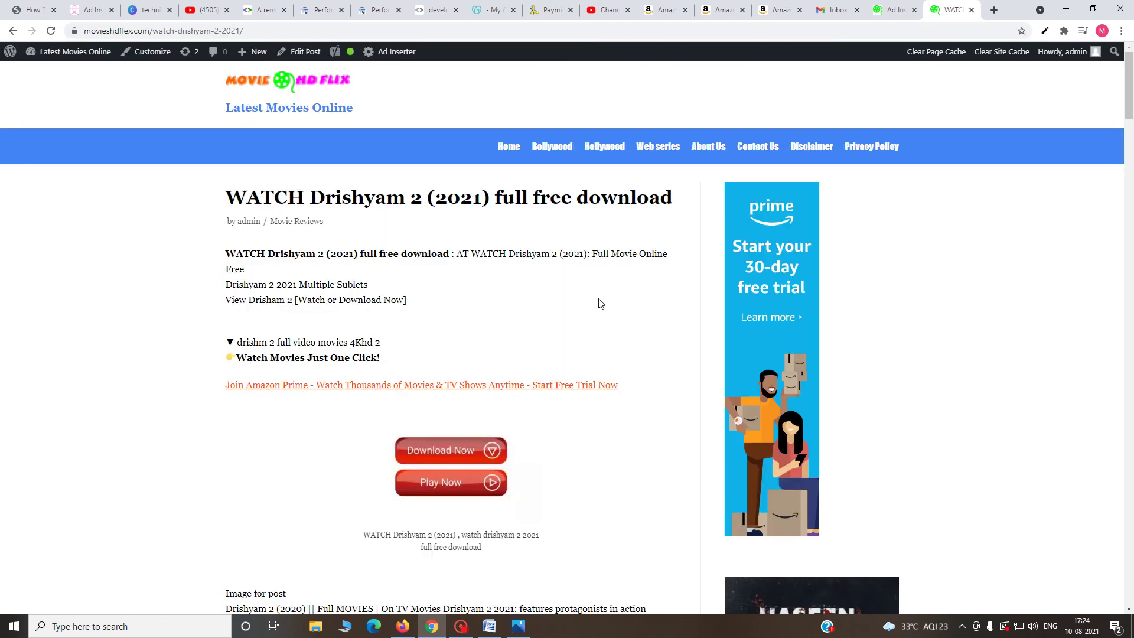
Look through the whole Drishyam 2 post to examine where the Amazon Prime links, banners, and related product ads are placed.
{"action": "scroll", "coordinate": [544, 418], "scroll_direction": "down", "scroll_amount": 8}
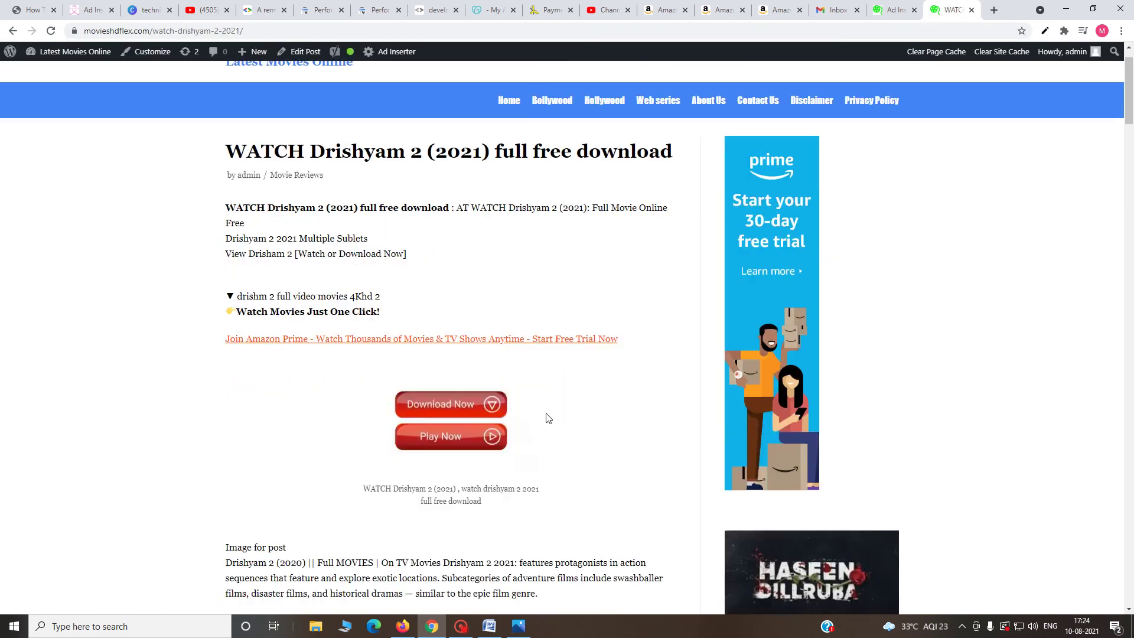
{"action": "scroll", "coordinate": [549, 418], "scroll_direction": "down", "scroll_amount": 7}
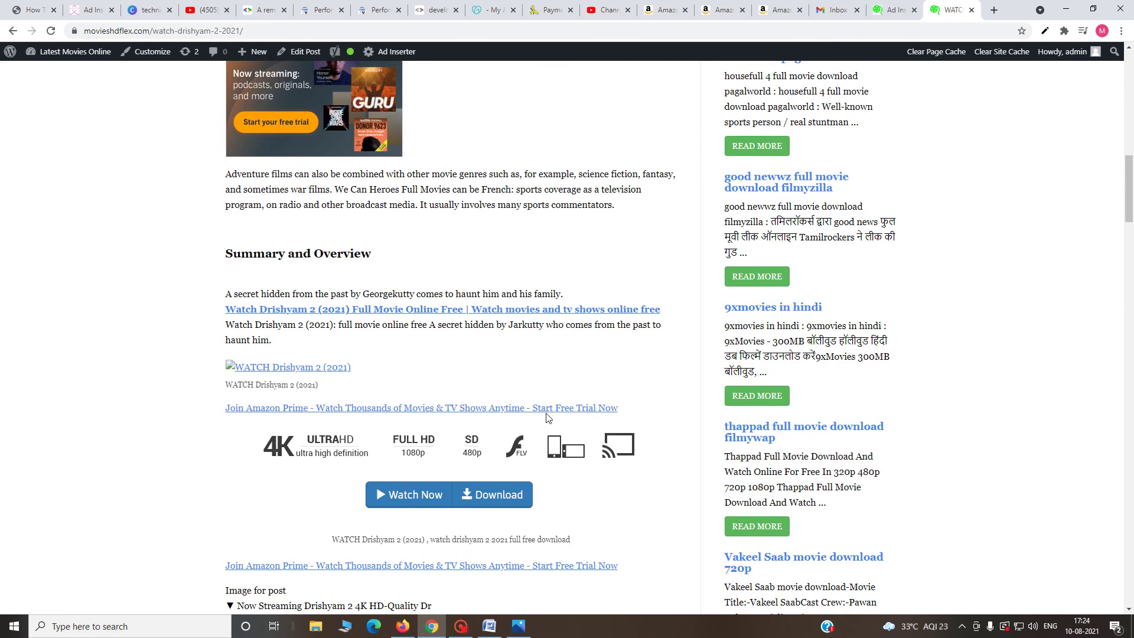
{"action": "scroll", "coordinate": [550, 417], "scroll_direction": "down", "scroll_amount": 3}
{"action": "scroll", "coordinate": [551, 417], "scroll_direction": "down", "scroll_amount": 12}
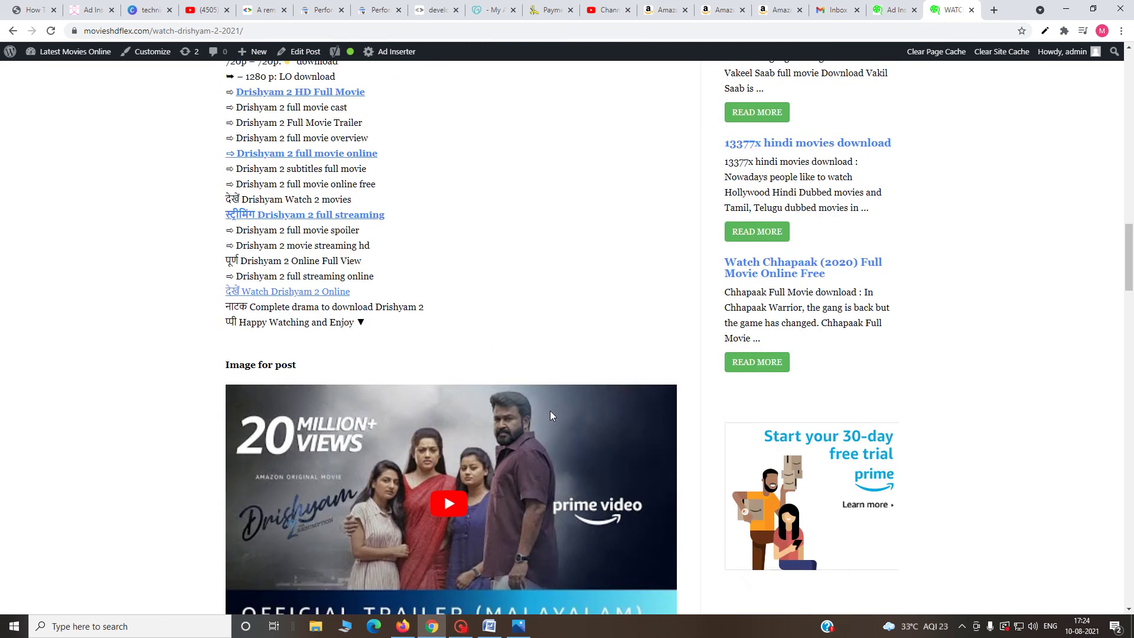
{"action": "scroll", "coordinate": [551, 415], "scroll_direction": "down", "scroll_amount": 11}
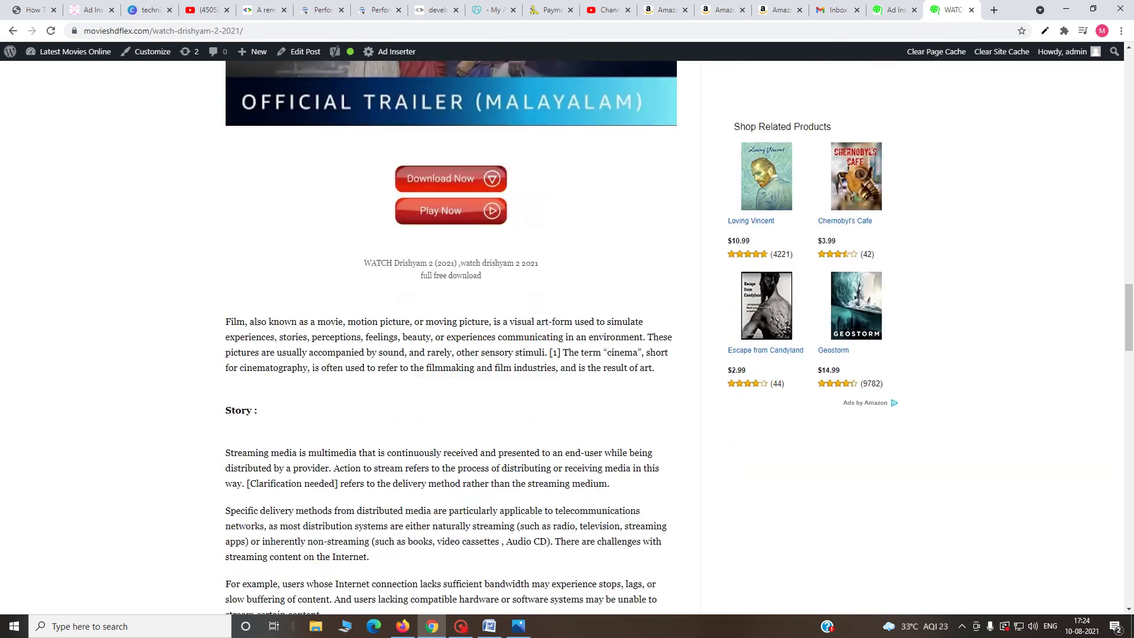
{"action": "scroll", "coordinate": [555, 413], "scroll_direction": "down", "scroll_amount": 20}
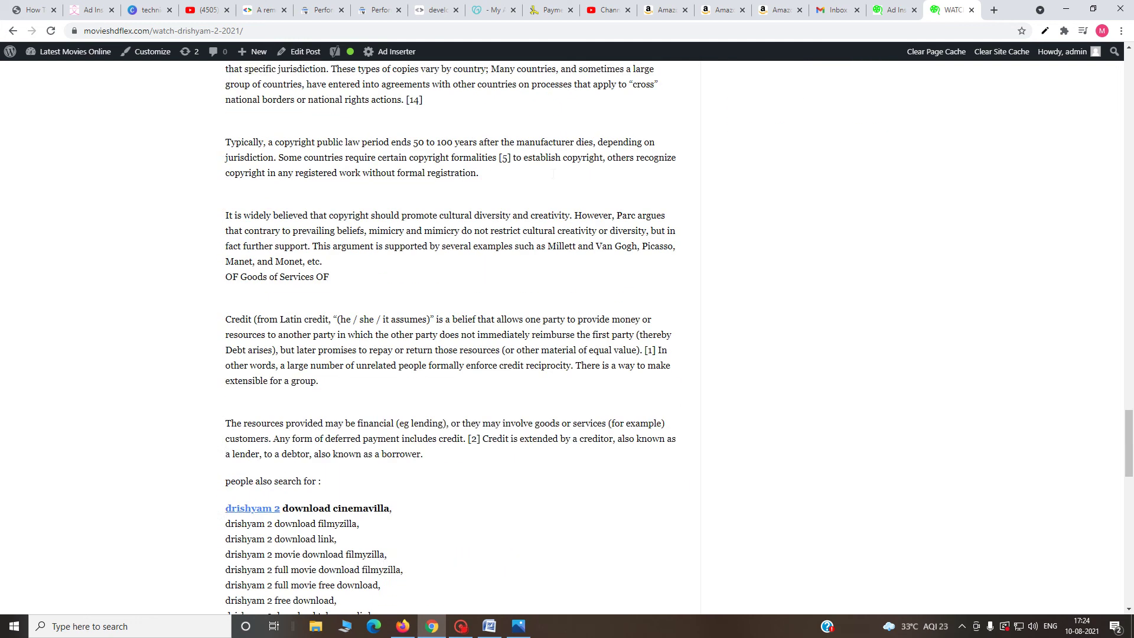
{"action": "scroll", "coordinate": [554, 414], "scroll_direction": "down", "scroll_amount": 8}
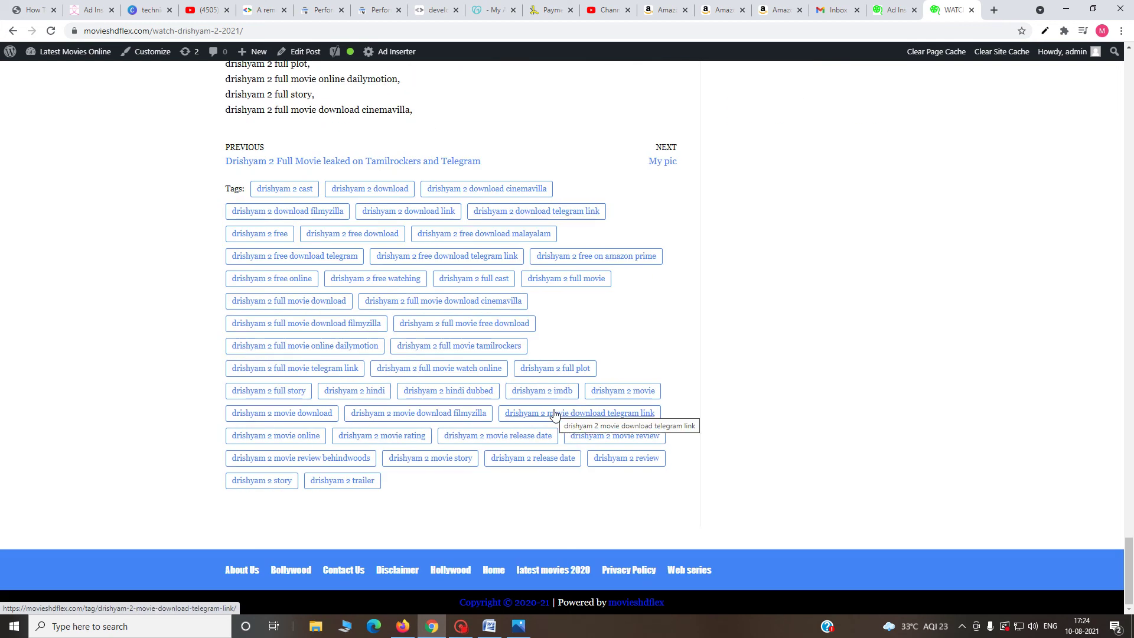
{"action": "scroll", "coordinate": [818, 376], "scroll_direction": "up", "scroll_amount": 10}
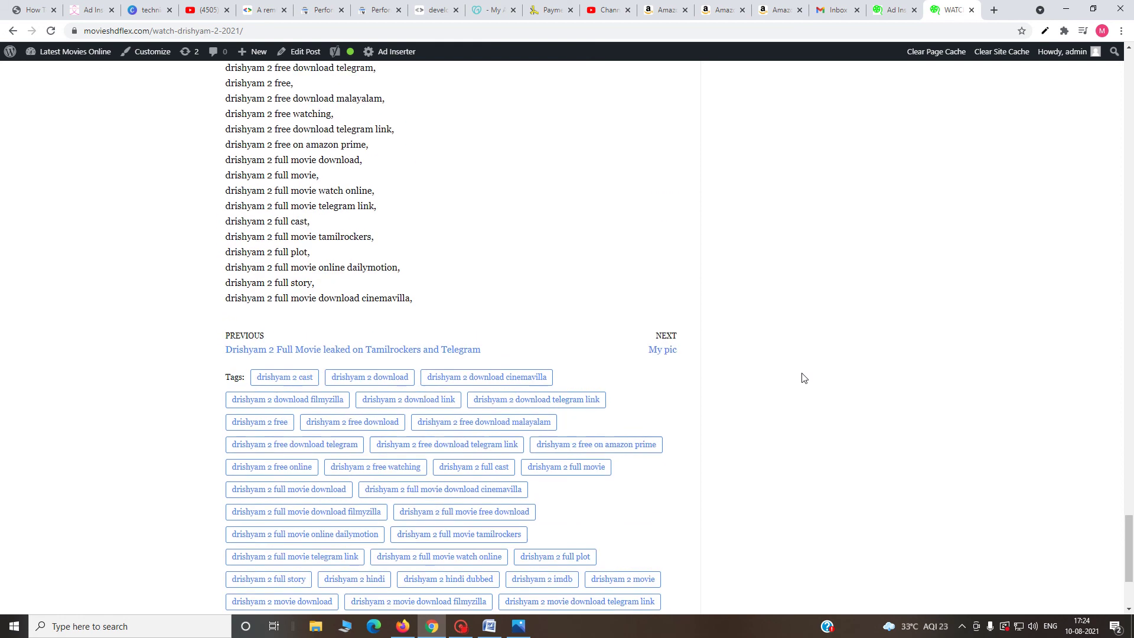
{"action": "scroll", "coordinate": [818, 377], "scroll_direction": "up", "scroll_amount": 20}
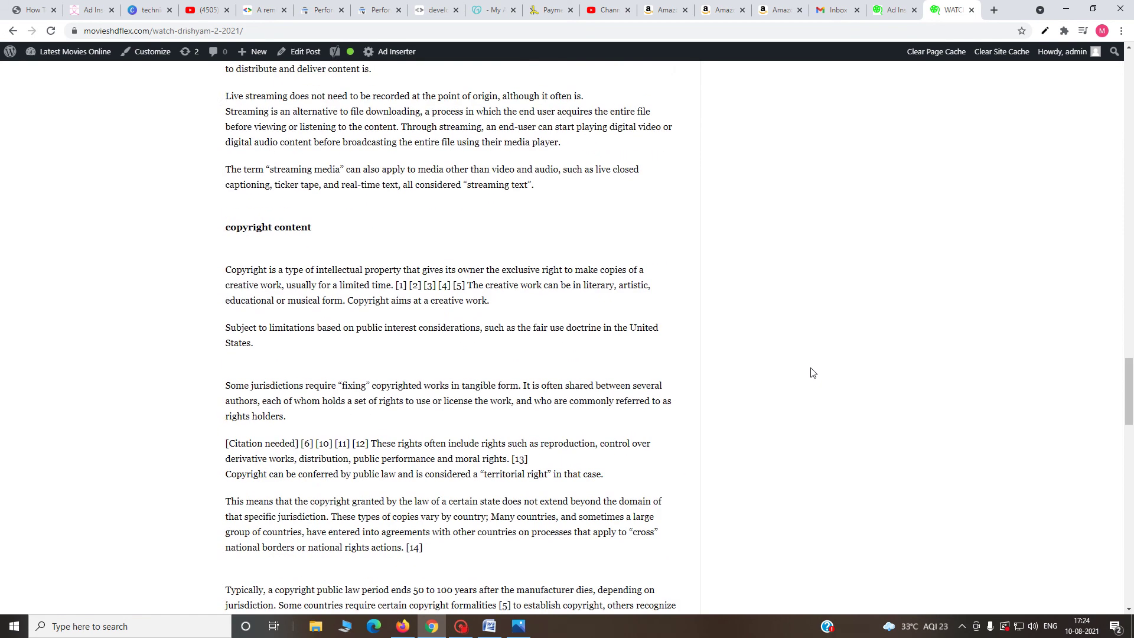
{"action": "scroll", "coordinate": [813, 369], "scroll_direction": "up", "scroll_amount": 15}
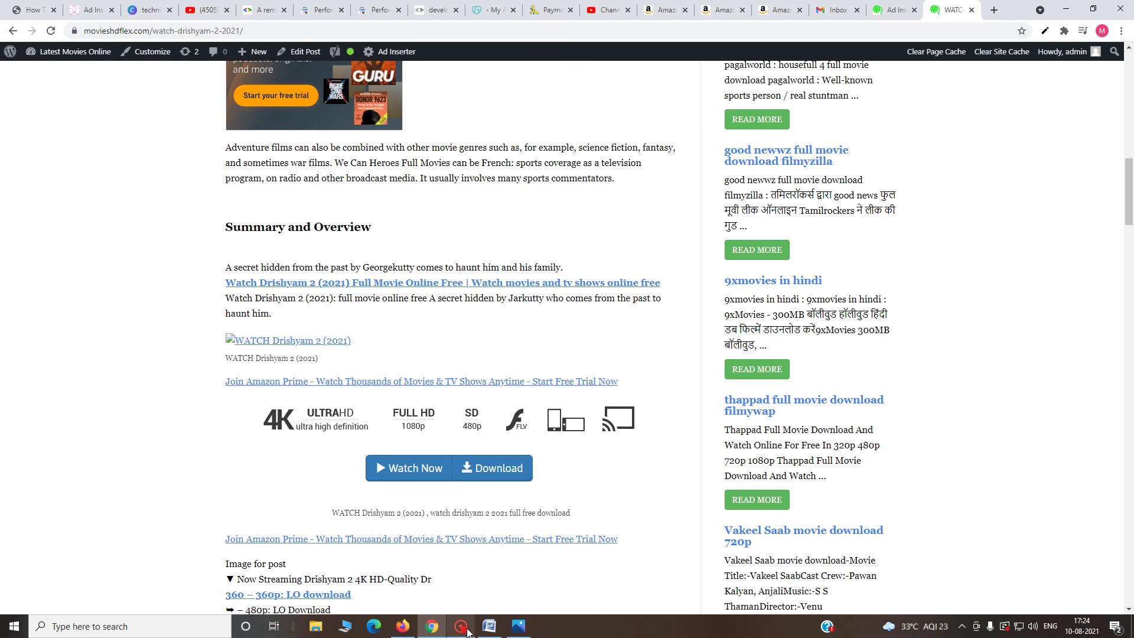
{"action": "mouse_move", "coordinate": [465, 631]}
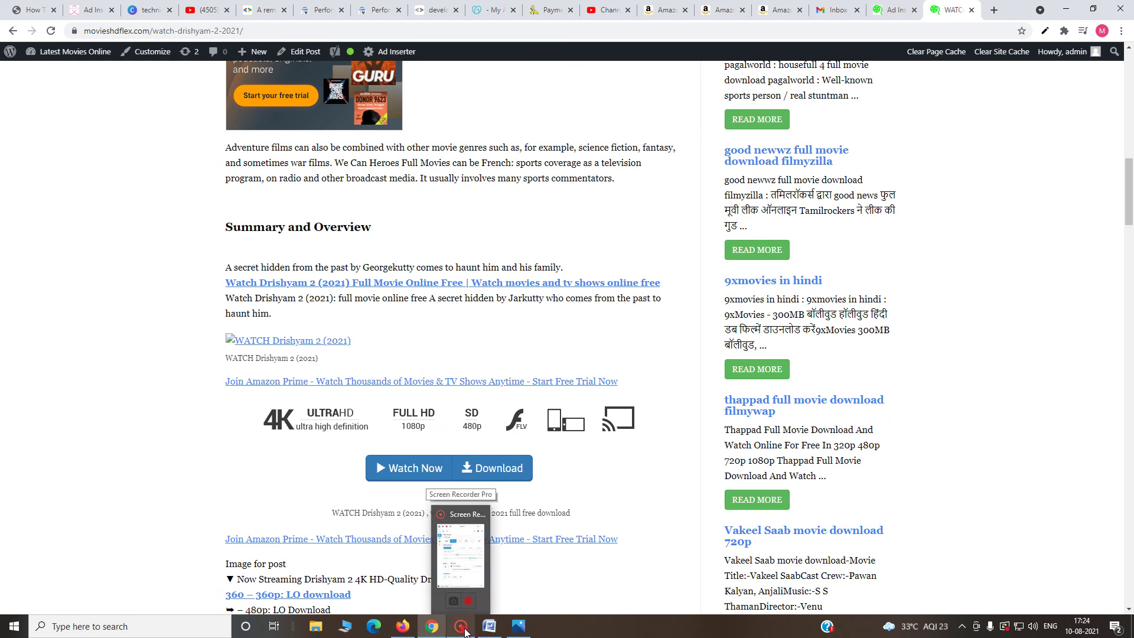
{"action": "left_click", "coordinate": [461, 629]}
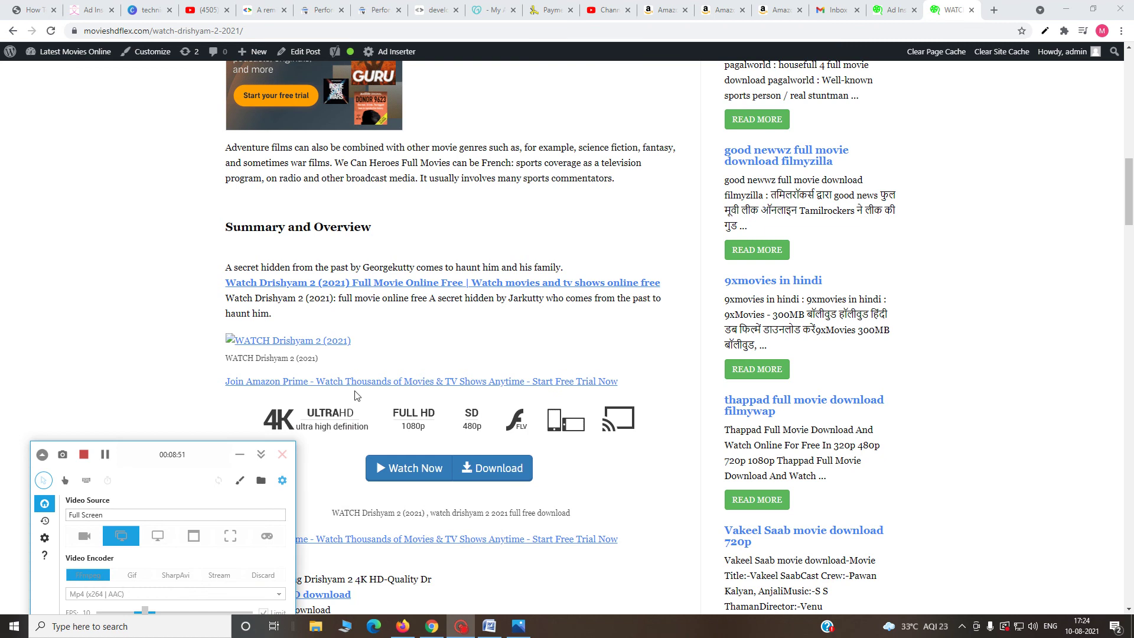